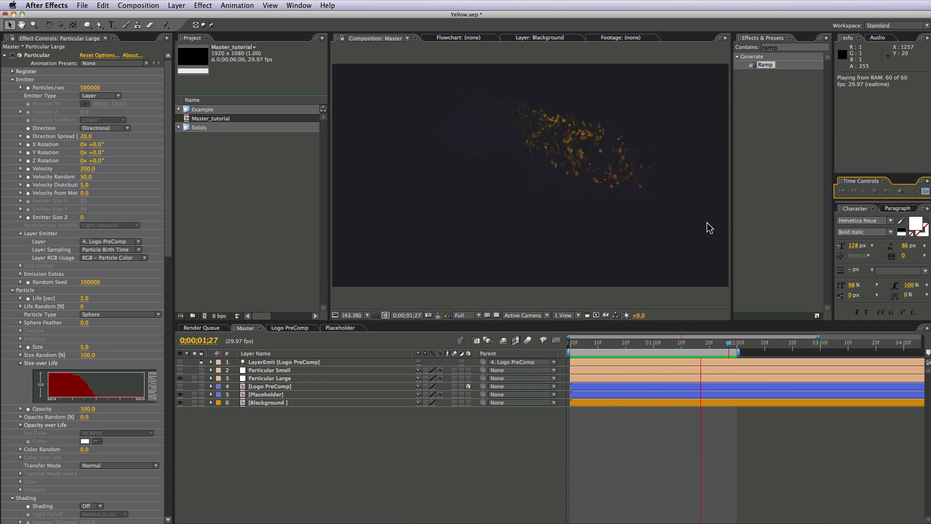
# Stop the preview and create a six-second 1920 x 1080 composition at 29.97 fps named Master_Tutorial.
pyautogui.press('space')
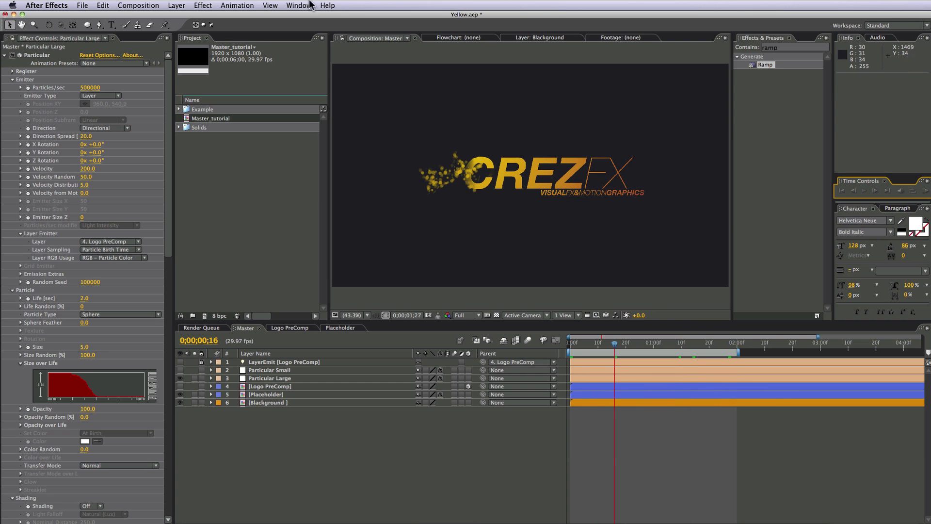
pyautogui.click(147, 6)
pyautogui.click(154, 18)
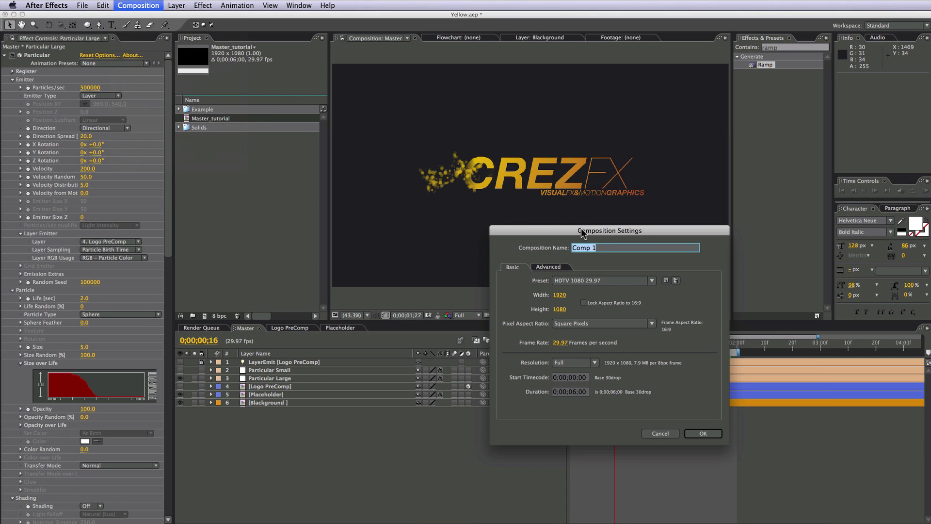
pyautogui.write('Master_Tutorial')
pyautogui.click(703, 433)
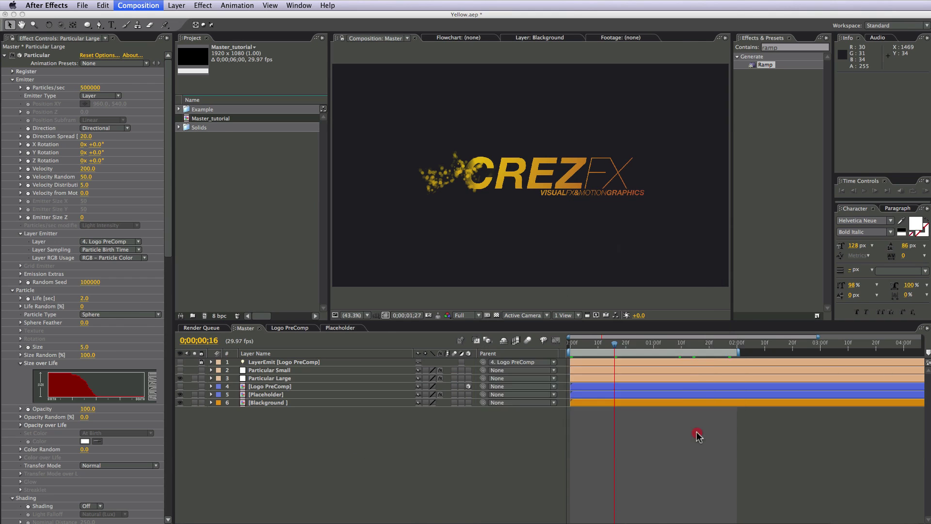
pyautogui.click(404, 461)
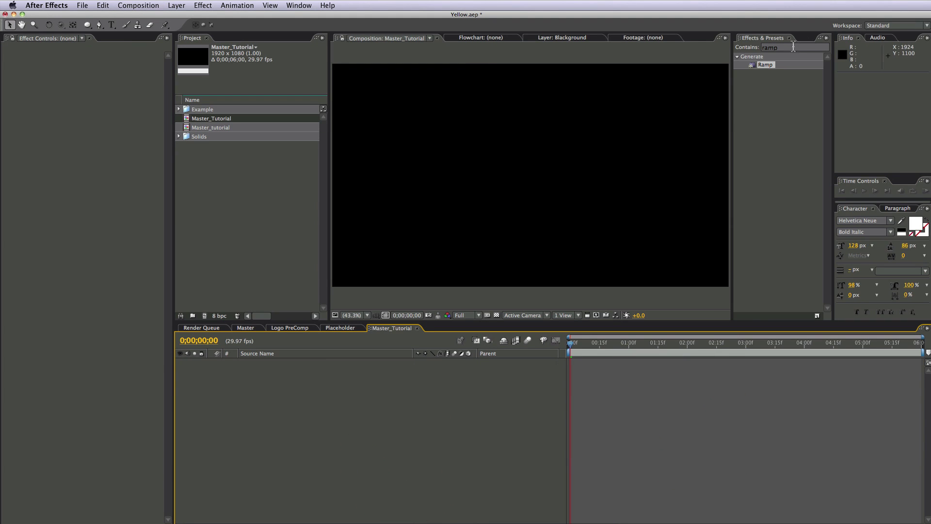
# Add a 1920 x 1080 black solid layer named Background to the Master_Tutorial composition.
pyautogui.click(177, 5)
pyautogui.moveTo(184, 17)
pyautogui.click(323, 30)
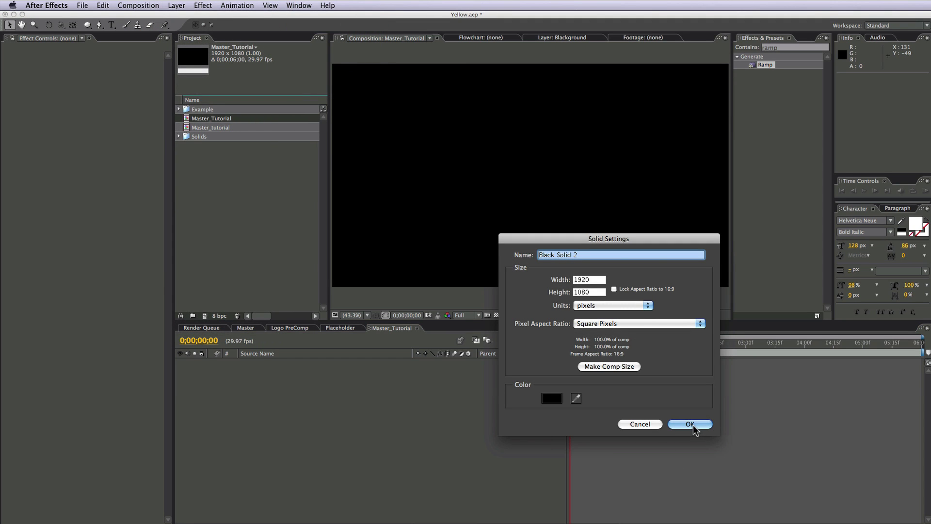
pyautogui.click(603, 256)
pyautogui.moveTo(604, 255); pyautogui.dragTo(451, 253)
pyautogui.write('Background')
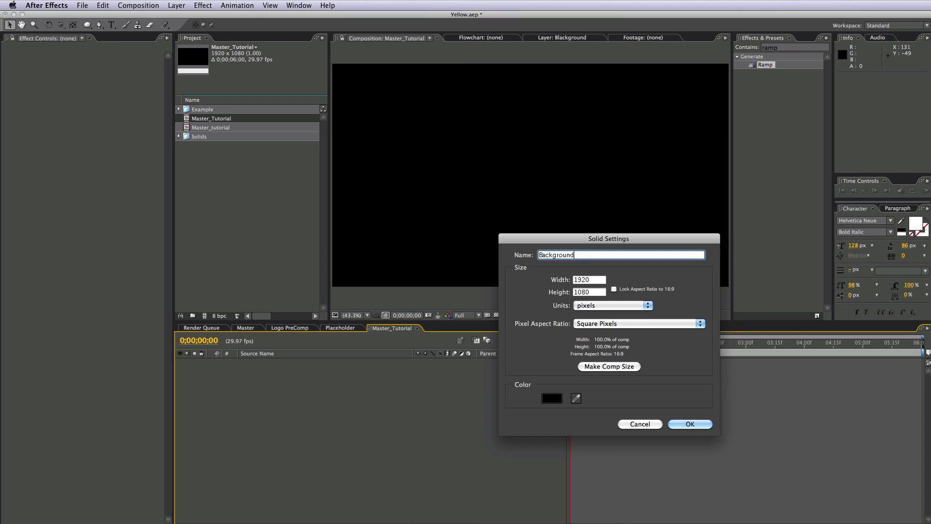
pyautogui.press('Return')
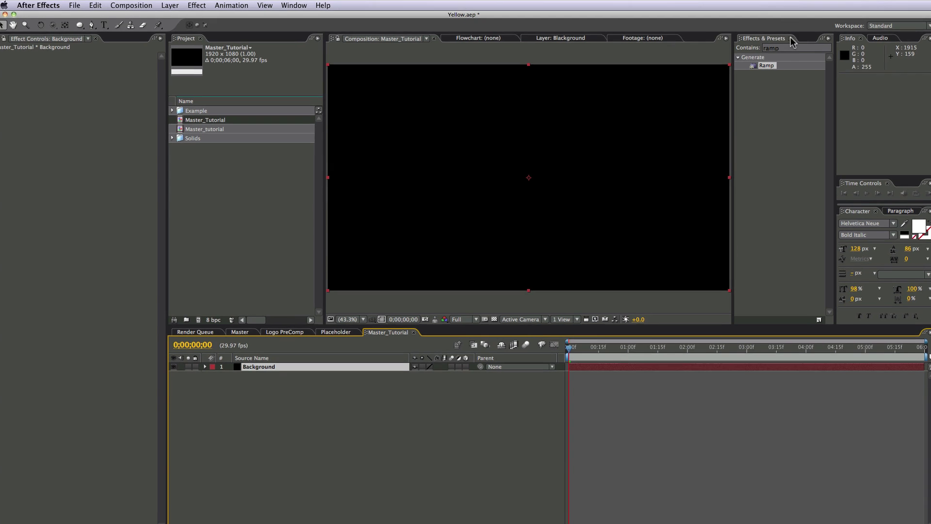
# Apply the Fill effect to the Background layer and set its color to a very dark grey.
pyautogui.click(795, 47)
pyautogui.write('fill')
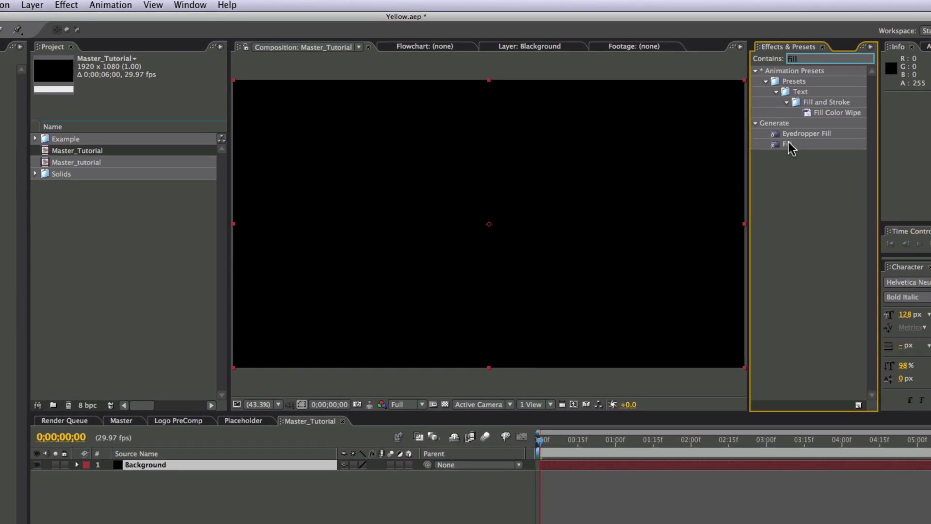
pyautogui.moveTo(817, 180); pyautogui.dragTo(593, 233)
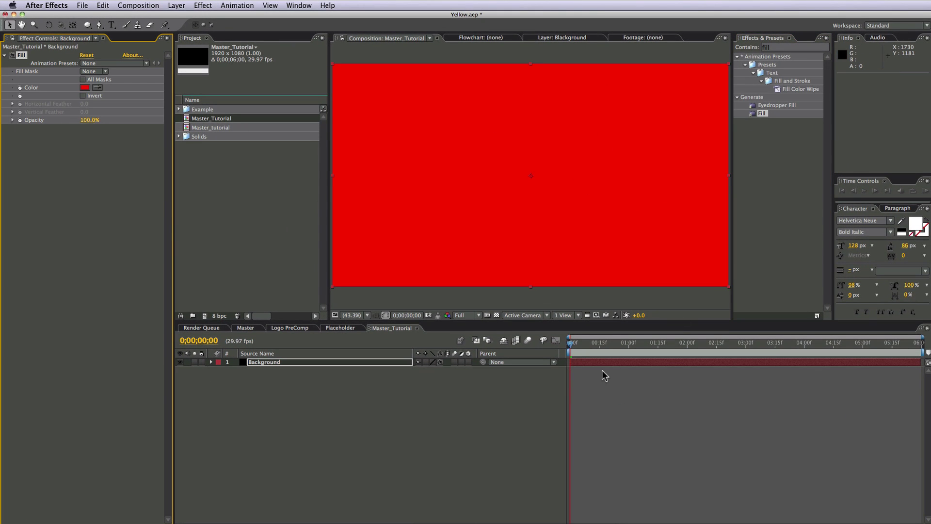
pyautogui.click(85, 89)
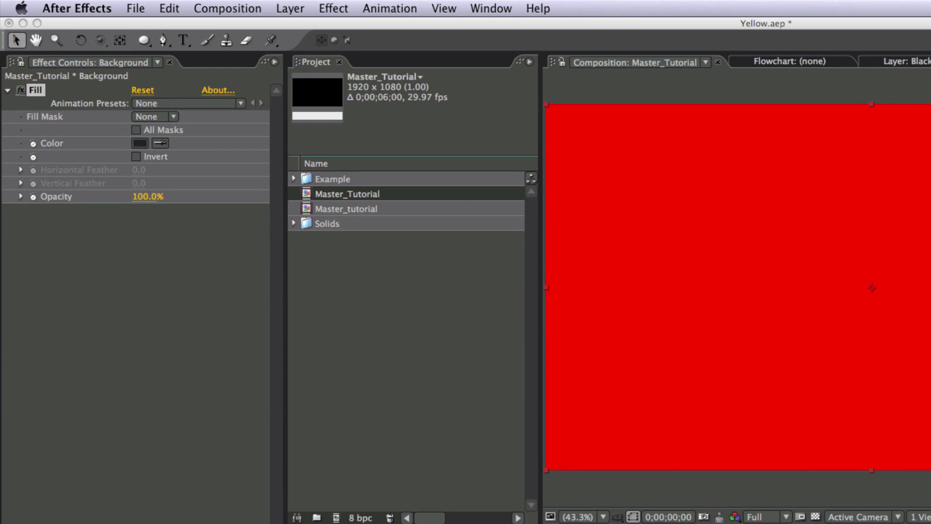
pyautogui.press('Return')
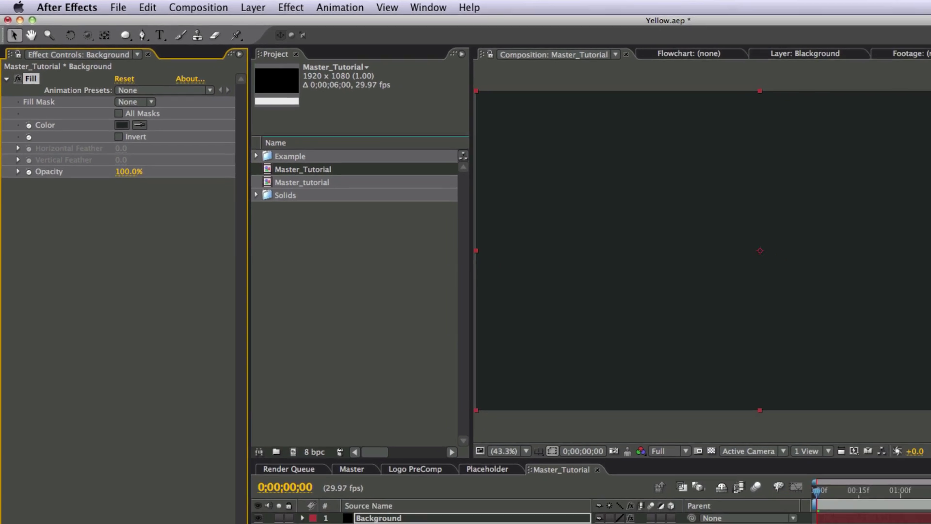
pyautogui.click(409, 500)
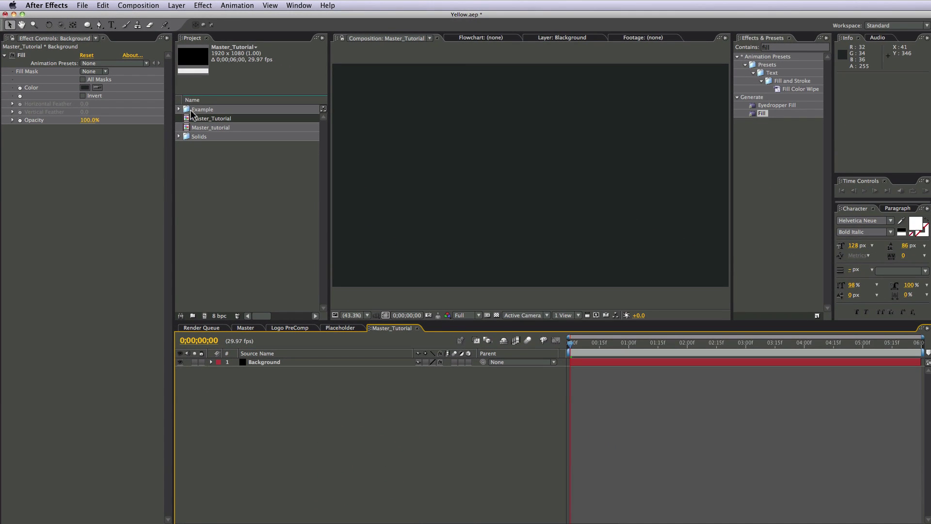
# Delete the old Master_tutorial composition and add AcrezFX Logo from the Example folder as a layer above Background.
pyautogui.click(242, 129)
pyautogui.press('Delete')
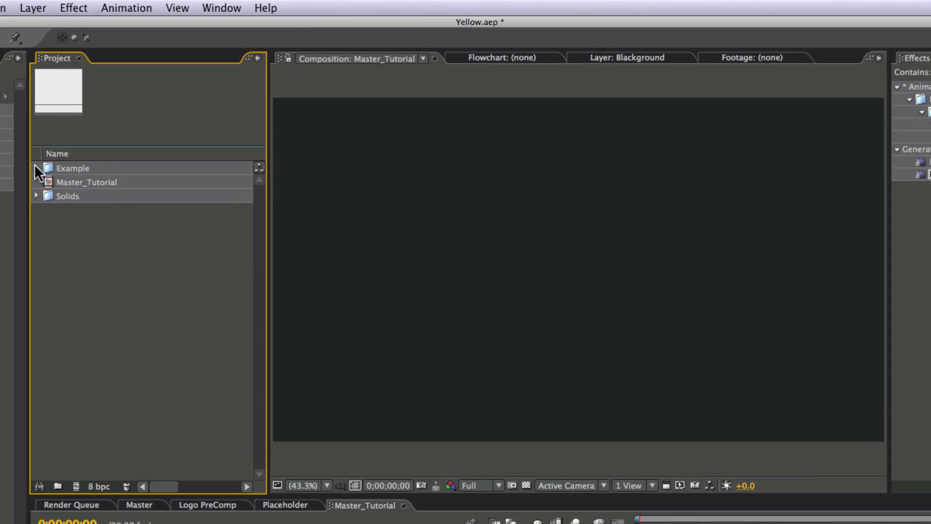
pyautogui.click(90, 145)
pyautogui.click(141, 157)
pyautogui.moveTo(130, 167); pyautogui.dragTo(299, 503)
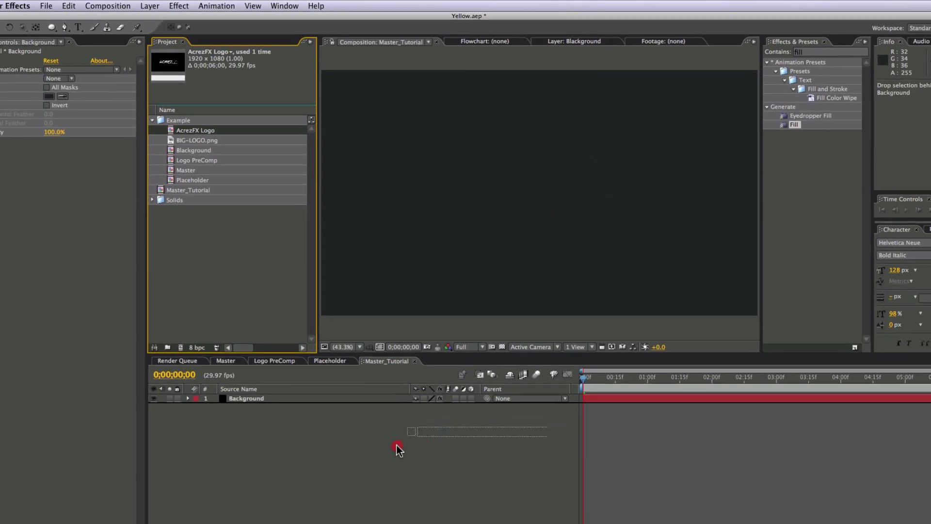
pyautogui.moveTo(339, 360); pyautogui.dragTo(339, 361)
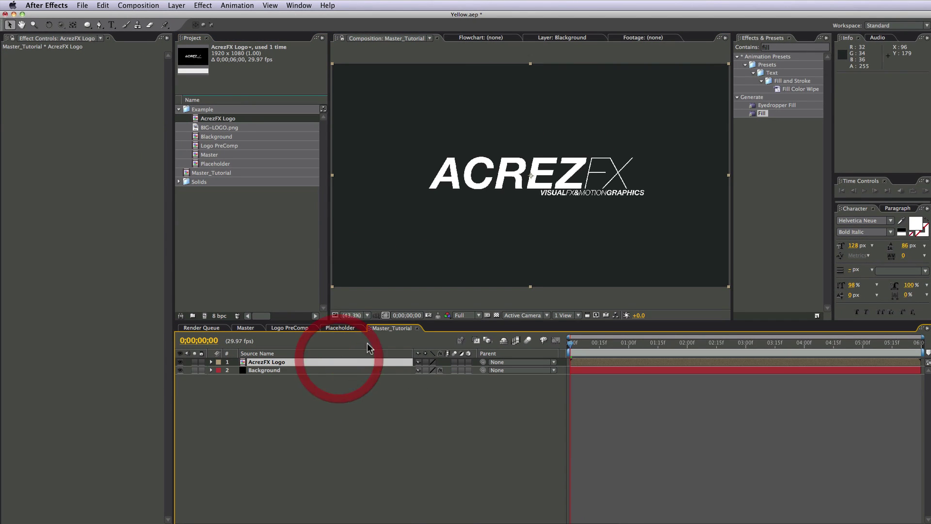
# Open the AcrezFX Logo composition to examine its text layers, and close it again.
pyautogui.rightClick(278, 362)
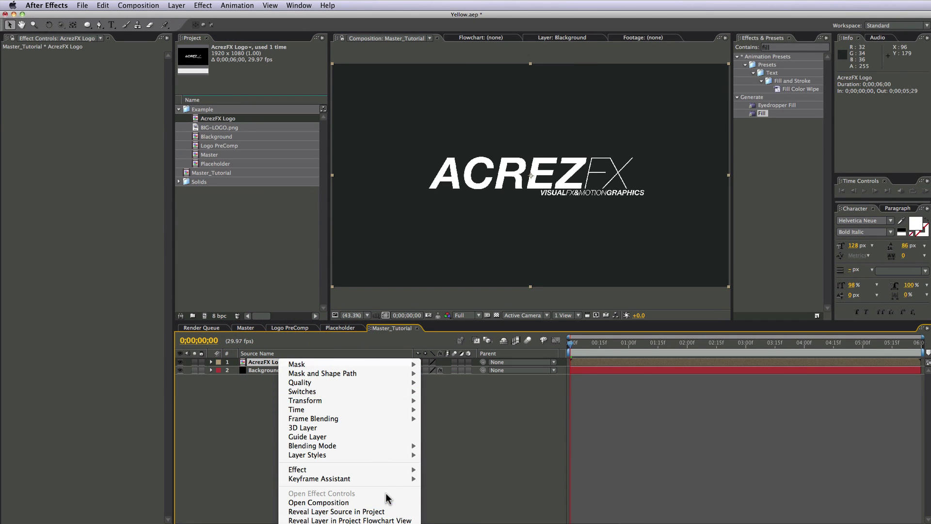
pyautogui.click(384, 502)
pyautogui.click(322, 424)
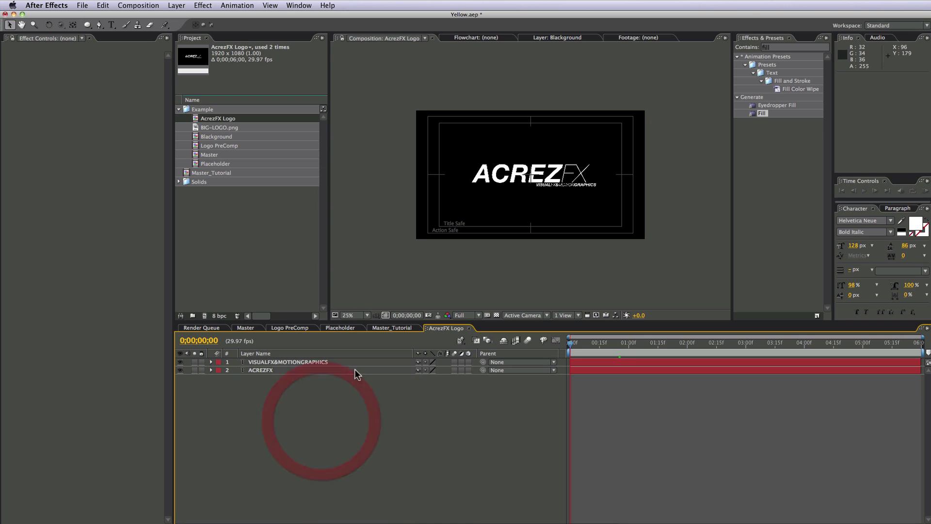
pyautogui.click(469, 328)
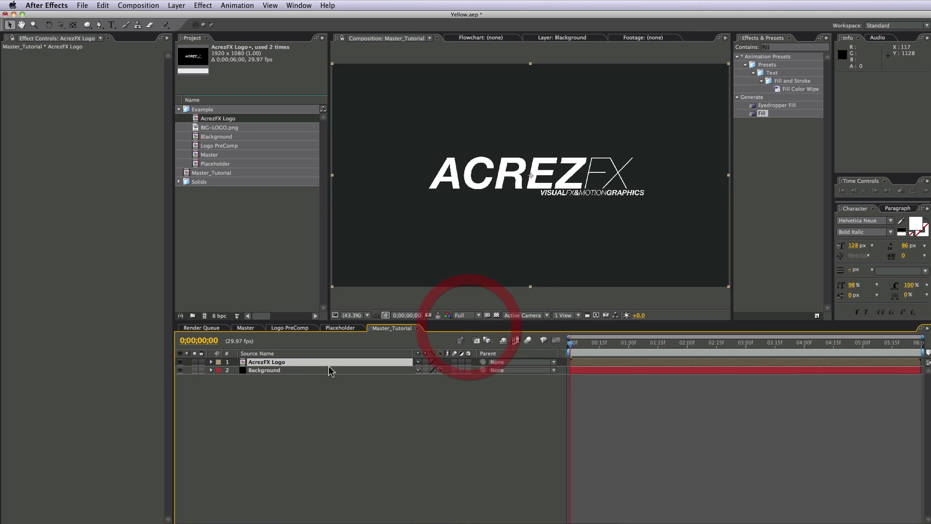
pyautogui.click(296, 402)
pyautogui.click(178, 108)
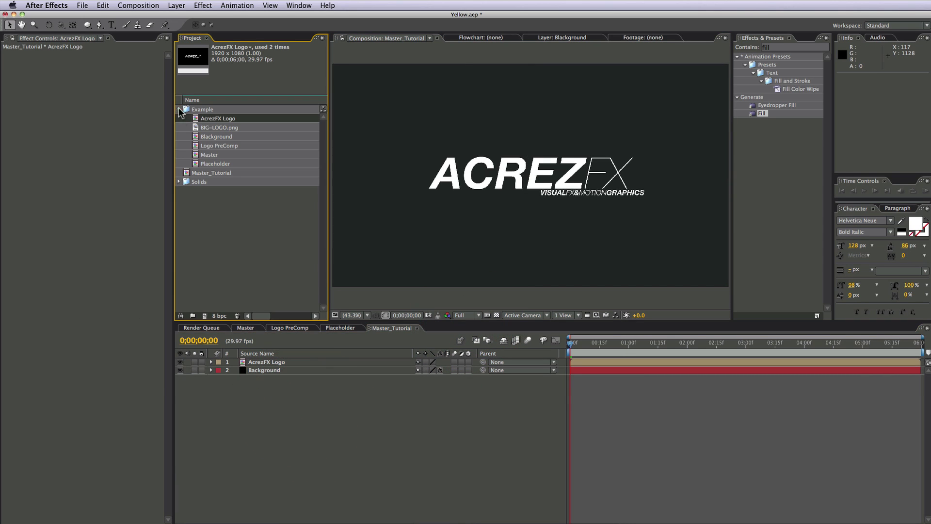
# Pre-compose the AcrezFX Logo layer as Placeholder, moving all attributes into the new composition and opening it.
pyautogui.click(283, 363)
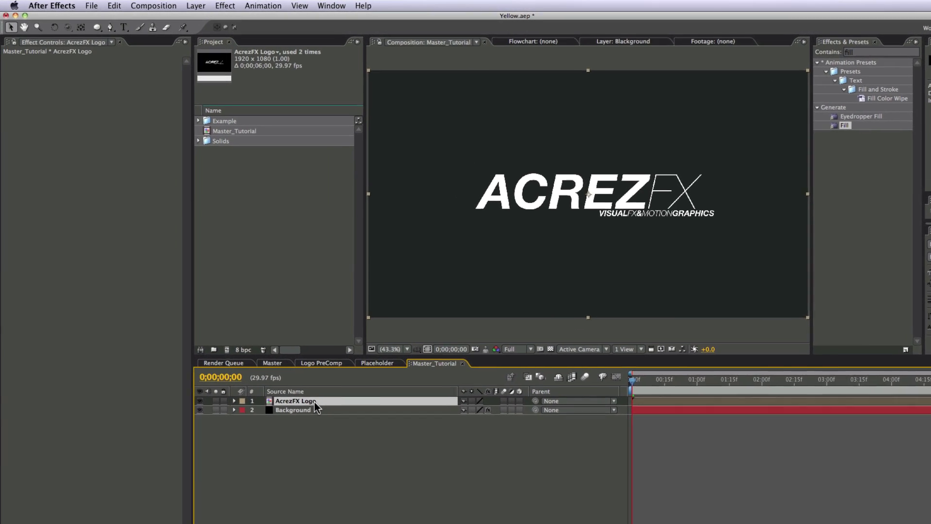
pyautogui.click(200, 6)
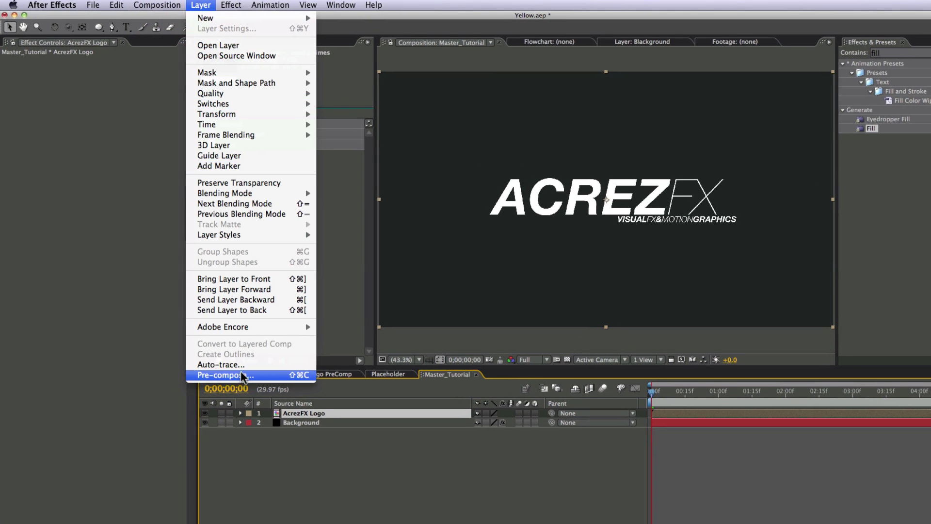
pyautogui.click(241, 368)
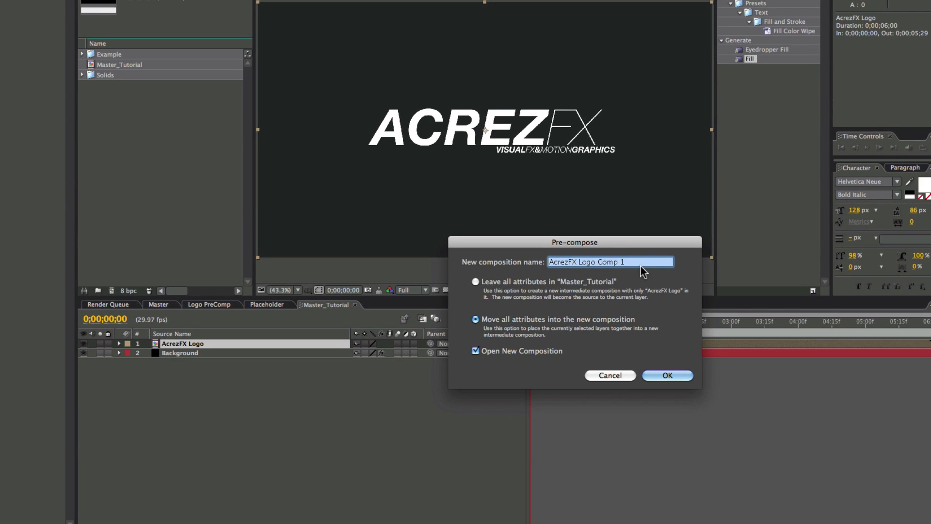
pyautogui.click(716, 305)
pyautogui.moveTo(641, 262); pyautogui.dragTo(515, 264)
pyautogui.write('Placeholder')
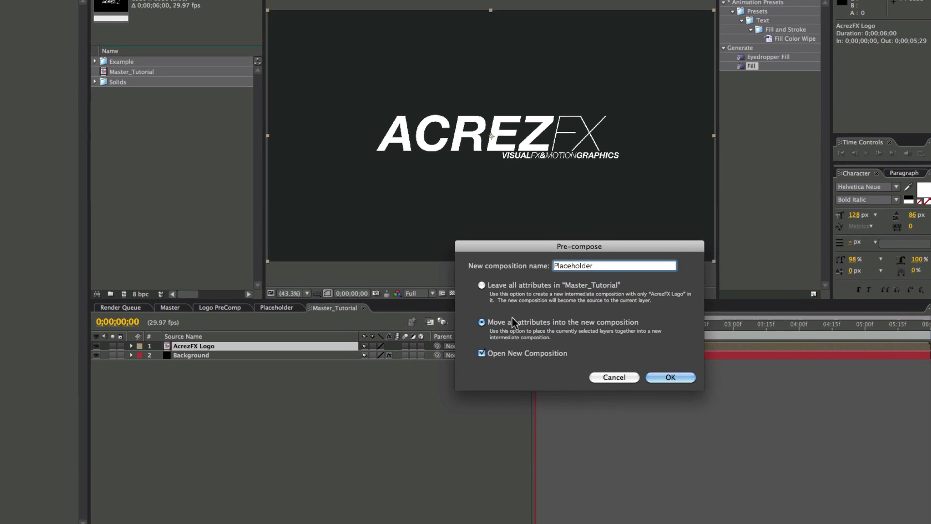
pyautogui.click(687, 383)
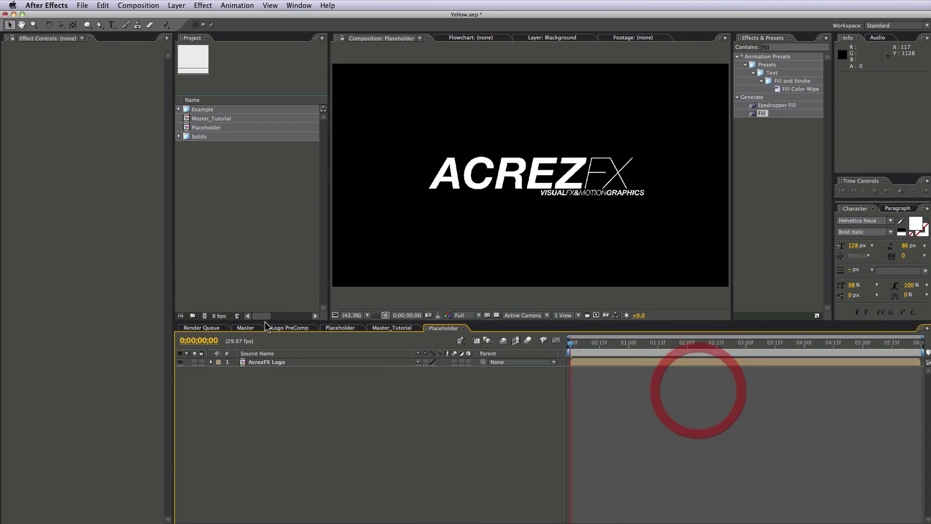
# Examine how the Placeholder composition nests the logo layer, and return to the Master_Tutorial composition.
pyautogui.click(392, 328)
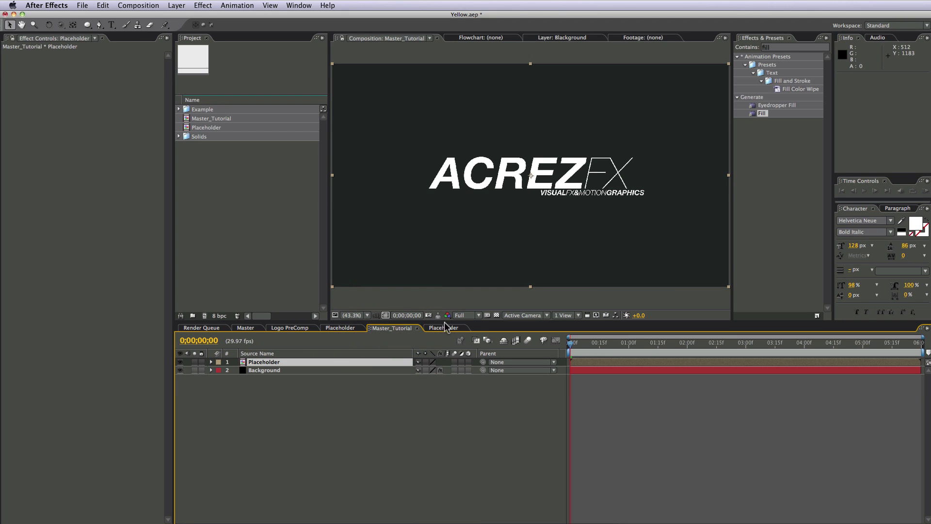
pyautogui.click(452, 328)
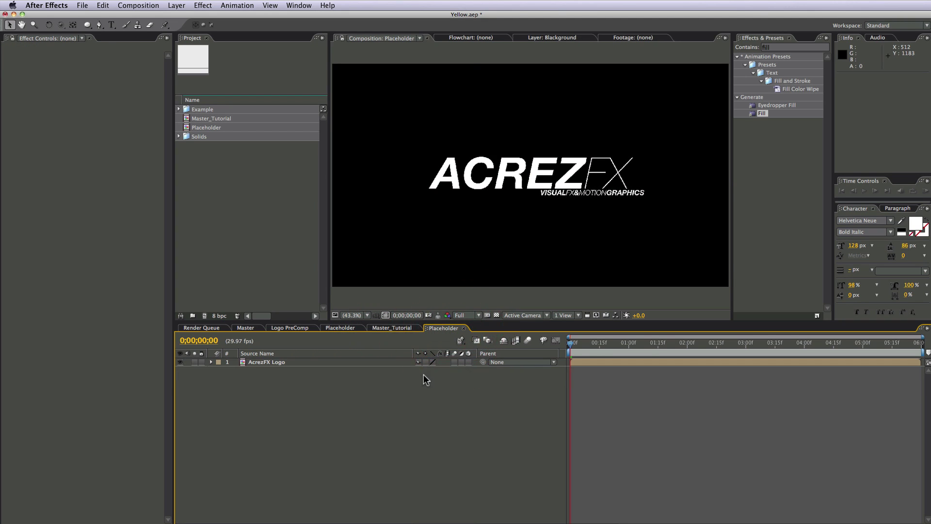
pyautogui.click(302, 362)
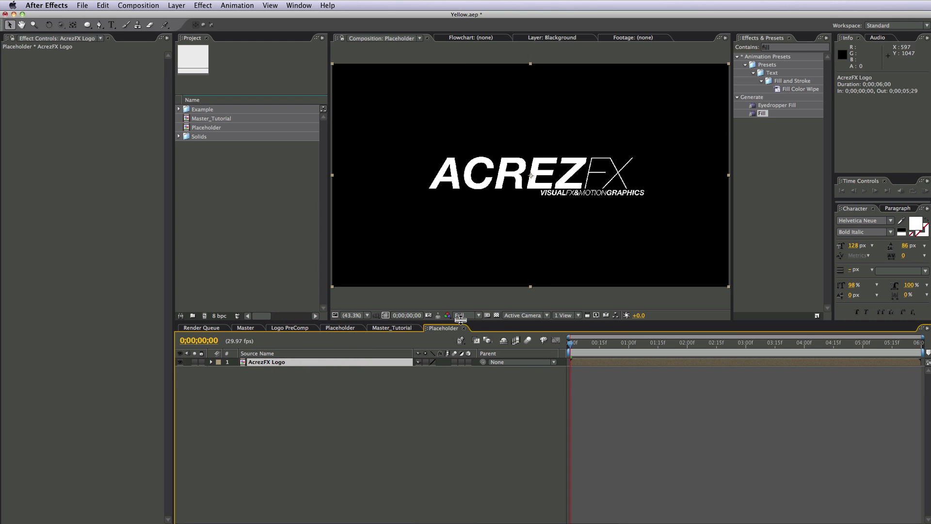
pyautogui.click(407, 329)
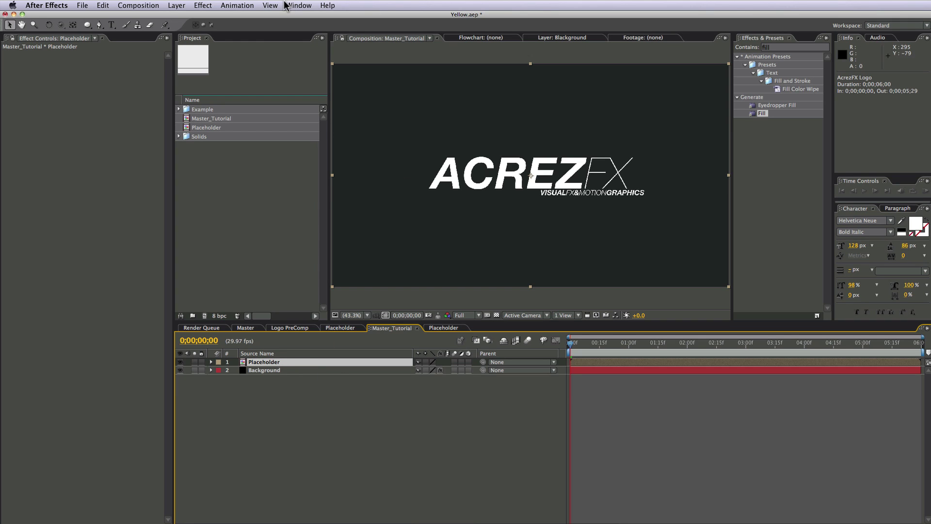
# Pre-compose the Placeholder layer as Logo PreComp, moving all attributes into the new composition and opening it.
pyautogui.click(203, 5)
pyautogui.moveTo(179, 6)
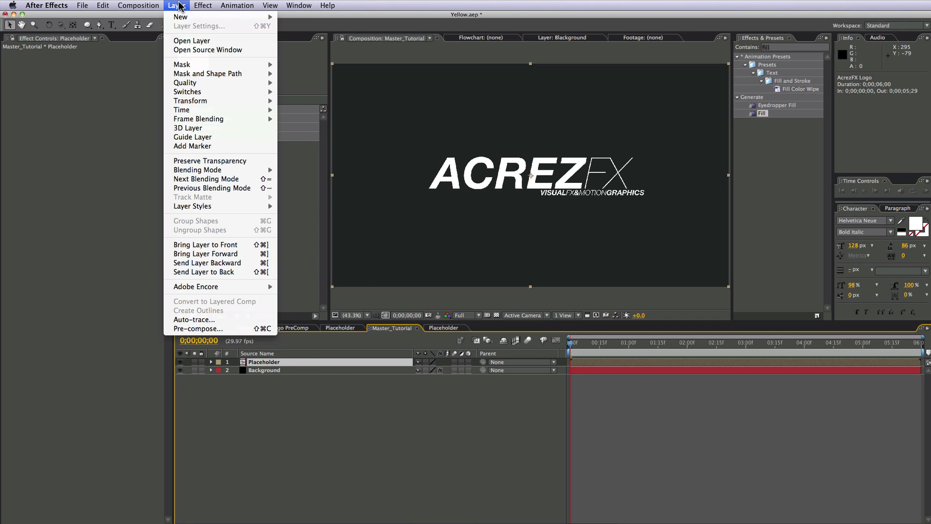
pyautogui.click(252, 329)
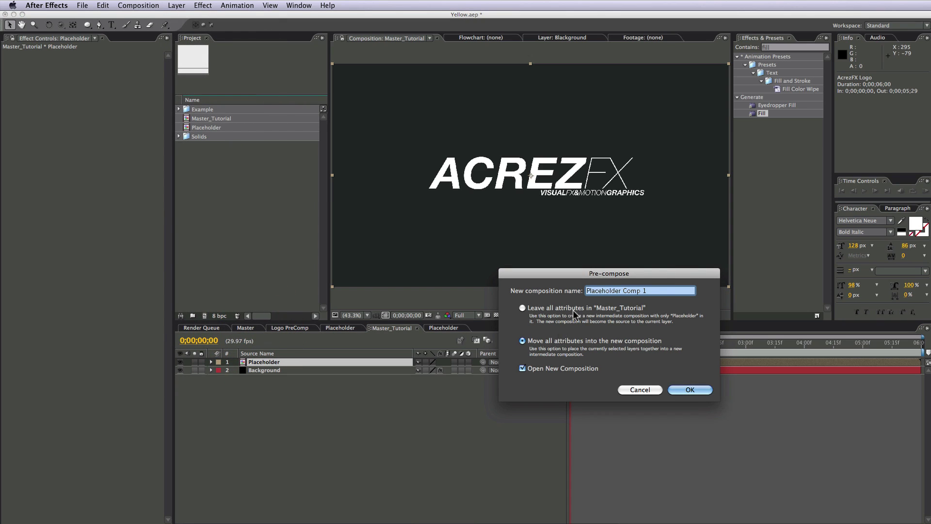
pyautogui.moveTo(663, 290); pyautogui.dragTo(534, 288)
pyautogui.write('Logo ')
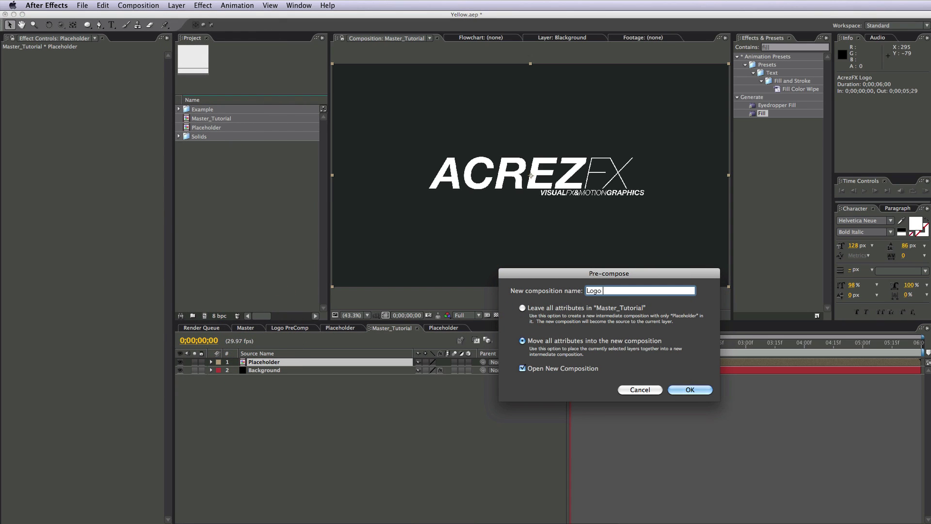
pyautogui.write('PreComp')
pyautogui.press('Return')
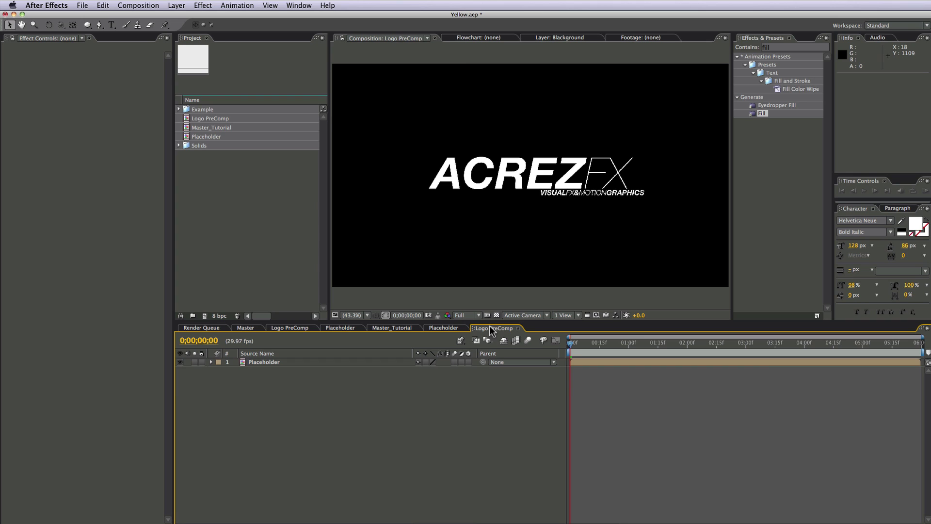
# Reorder the open timelines so Placeholder follows Logo PreComp, and bring up the Logo PreComp timeline.
pyautogui.click(441, 325)
pyautogui.click(396, 327)
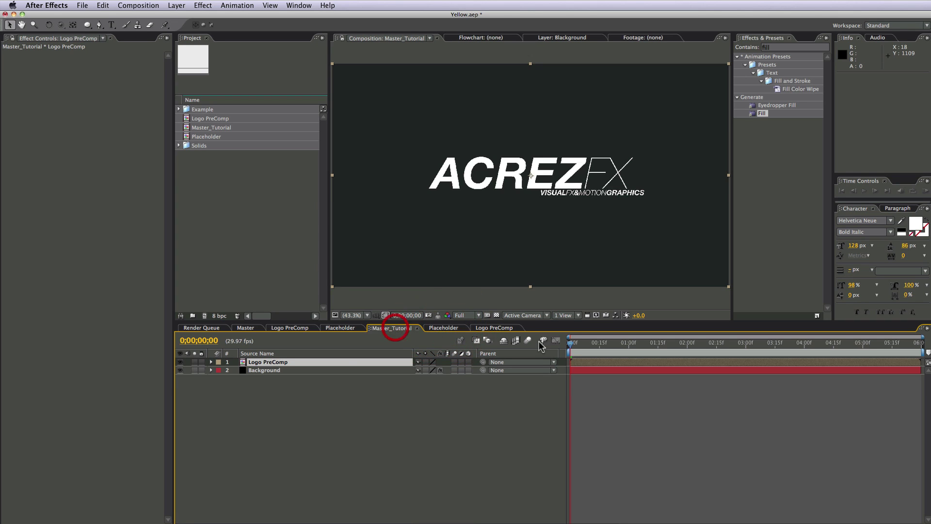
pyautogui.click(455, 328)
pyautogui.moveTo(455, 327); pyautogui.dragTo(520, 326)
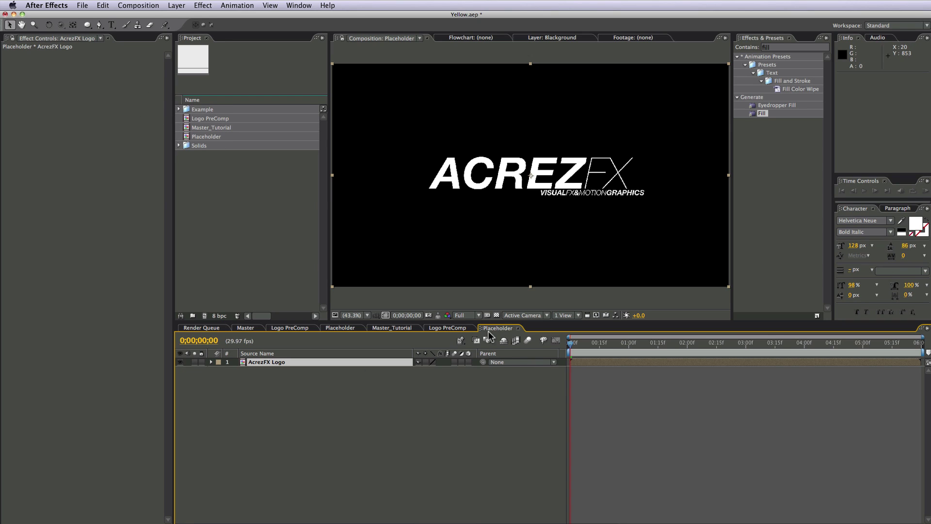
pyautogui.click(455, 328)
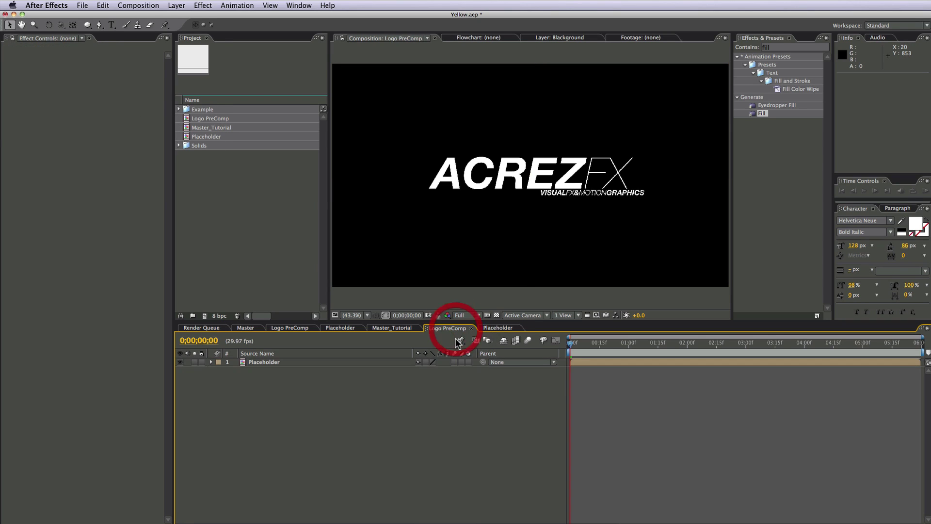
# Return to the Master_Tutorial composition, save the project, and open the Placeholder composition.
pyautogui.click(384, 329)
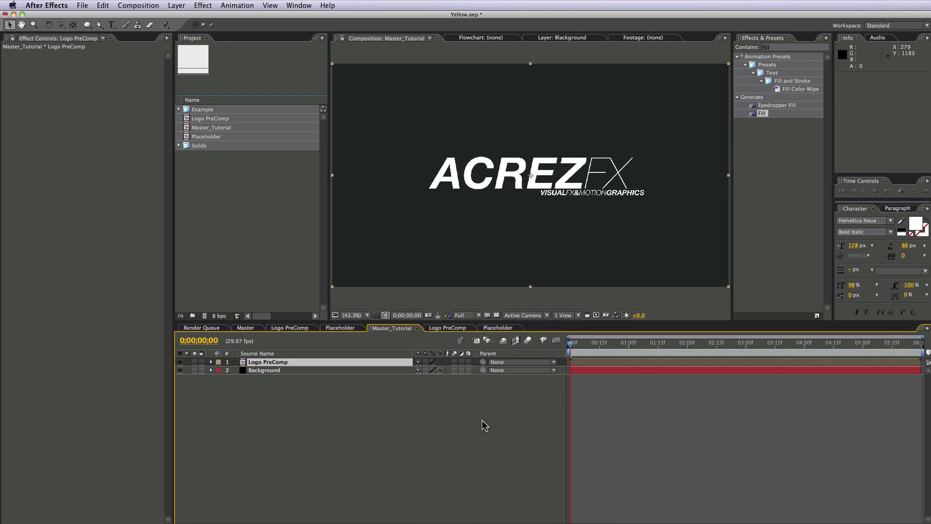
pyautogui.press('super+s')
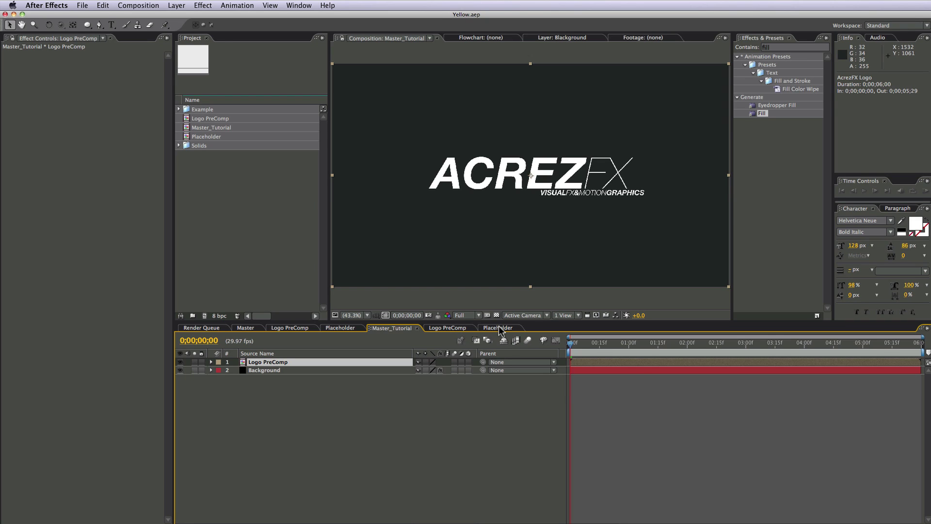
pyautogui.click(498, 329)
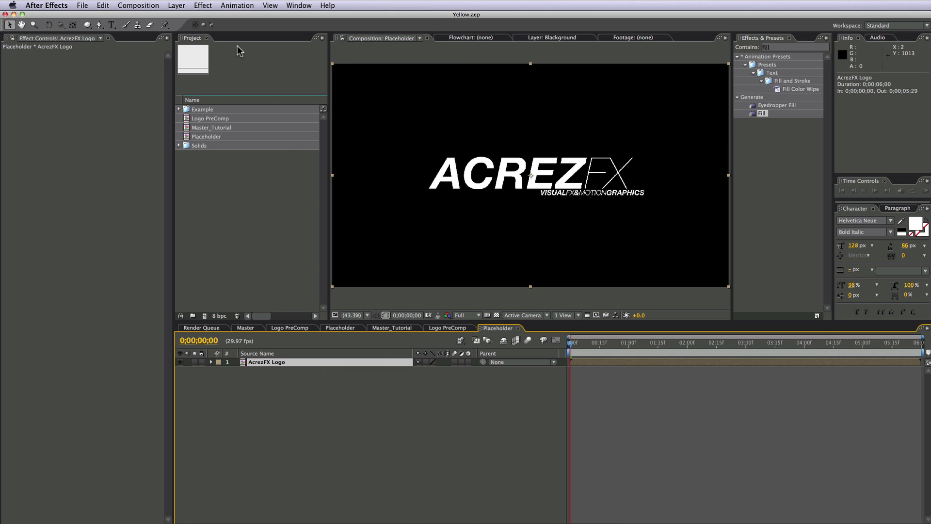
# Apply the Generate Ramp effect to the AcrezFX Logo layer in Placeholder.
pyautogui.click(204, 6)
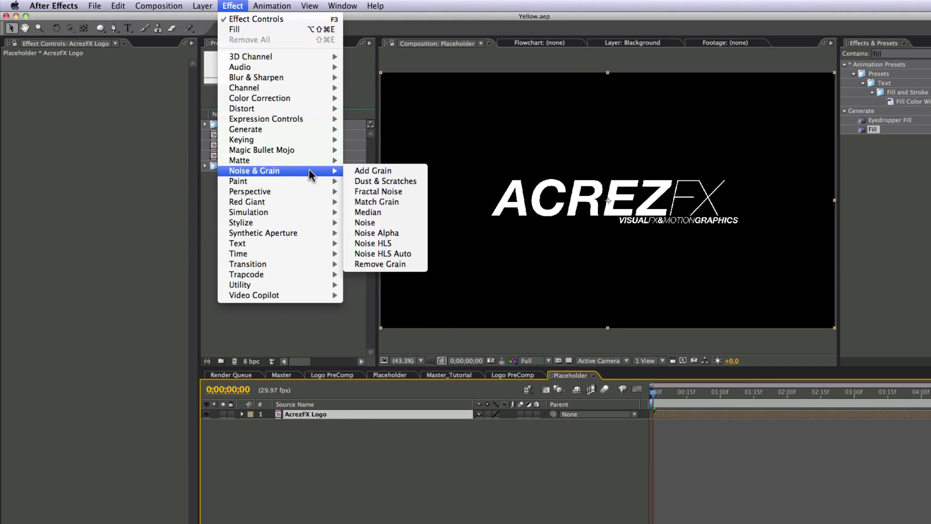
pyautogui.moveTo(323, 132)
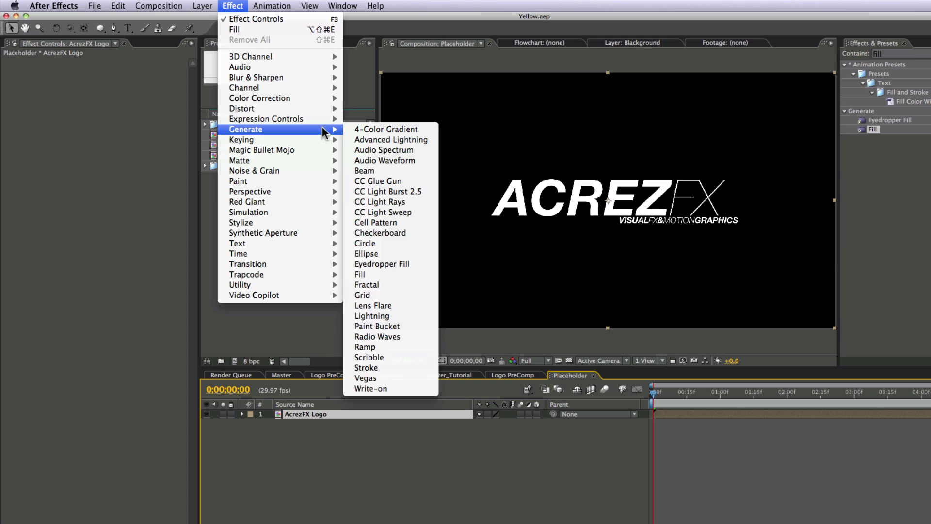
pyautogui.click(411, 347)
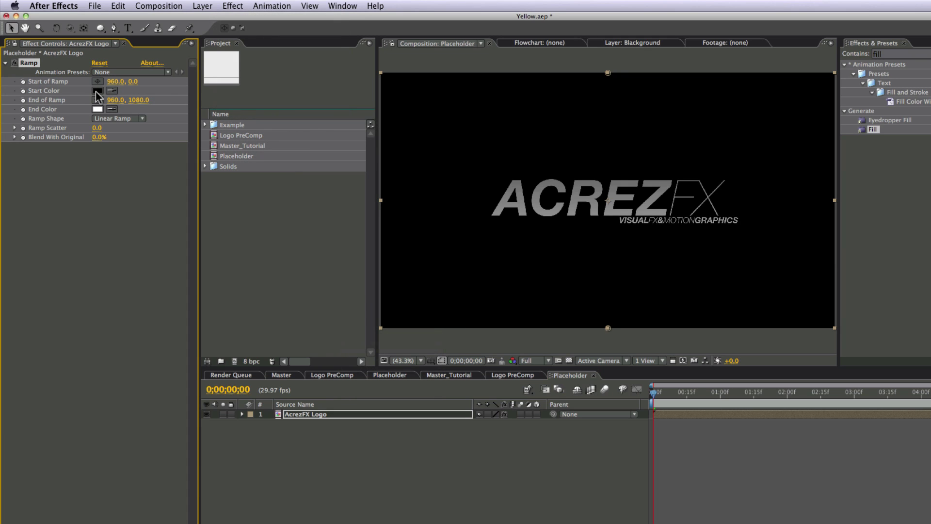
# Set the Ramp's start color to yellow and move its start point above the logo's upper-left corner, about 530.8, 360.0.
pyautogui.click(97, 91)
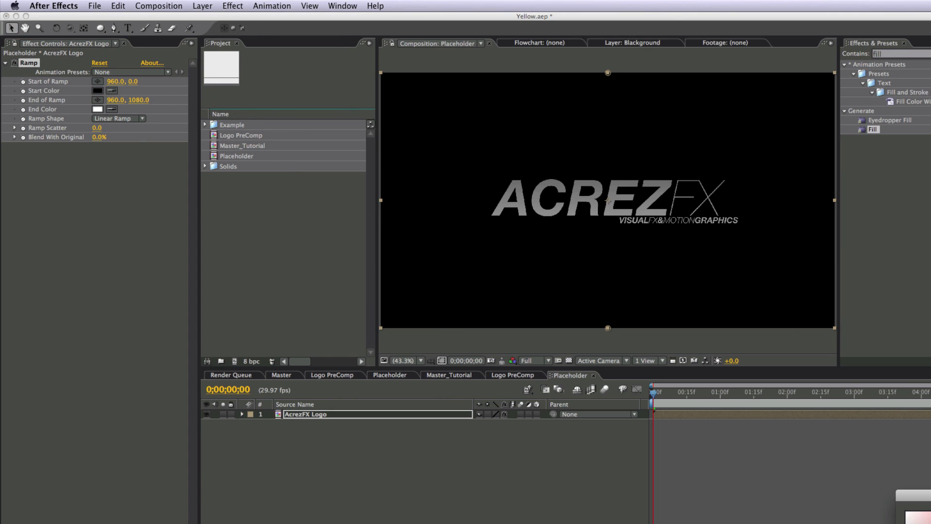
pyautogui.click(924, 522)
pyautogui.click(912, 448)
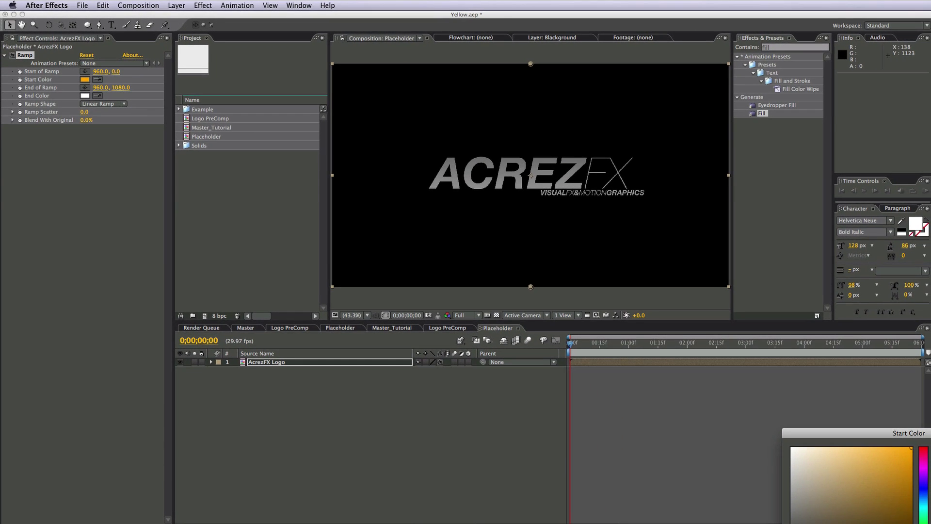
pyautogui.moveTo(923, 523); pyautogui.dragTo(923, 521)
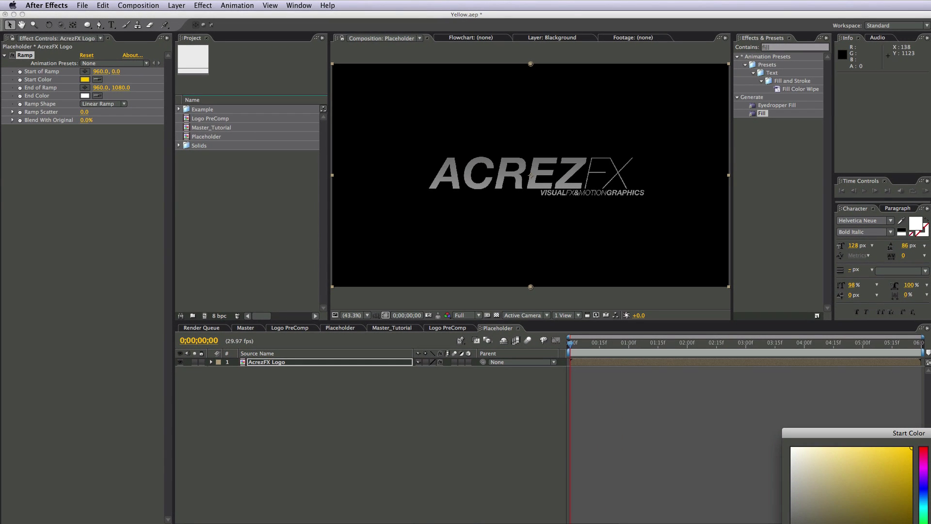
pyautogui.press('Return')
pyautogui.moveTo(530, 67); pyautogui.dragTo(442, 138)
# Set the Ramp's end color to orange and move its end point below and right of the logo, about 1631.5, 883.8.
pyautogui.click(86, 96)
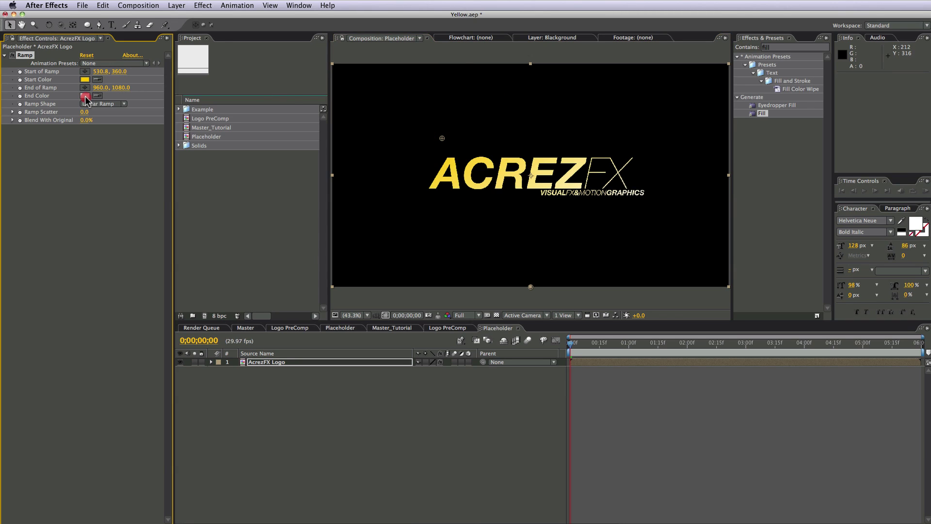
pyautogui.moveTo(924, 523); pyautogui.dragTo(923, 519)
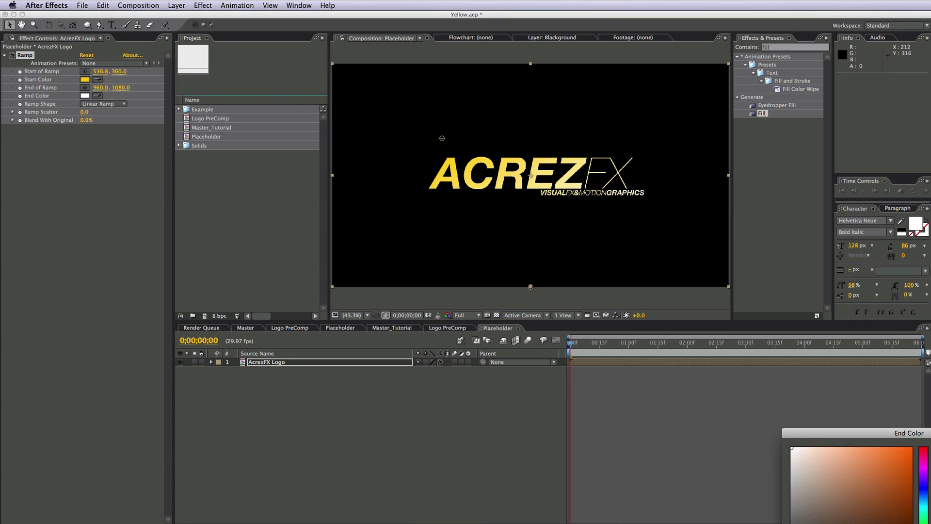
pyautogui.moveTo(869, 487); pyautogui.dragTo(903, 443)
pyautogui.press('Return')
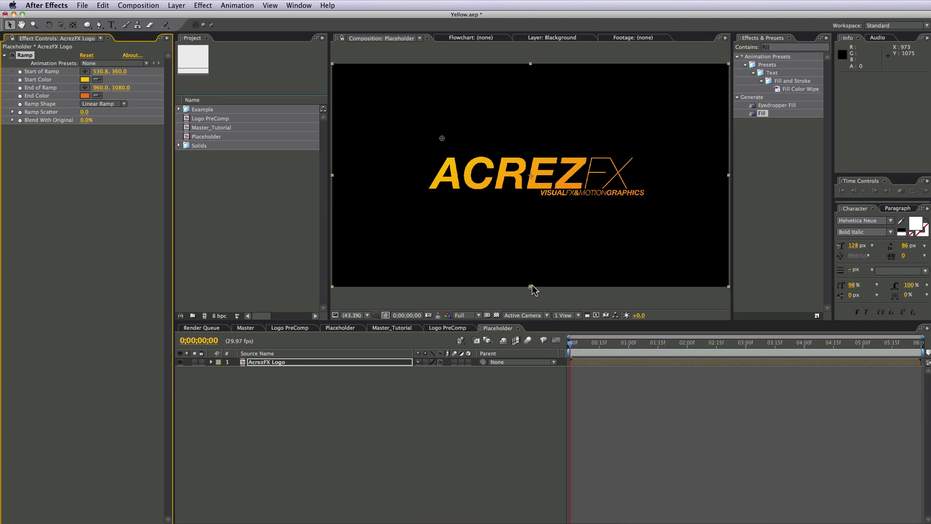
pyautogui.moveTo(532, 287); pyautogui.dragTo(670, 252)
pyautogui.click(458, 441)
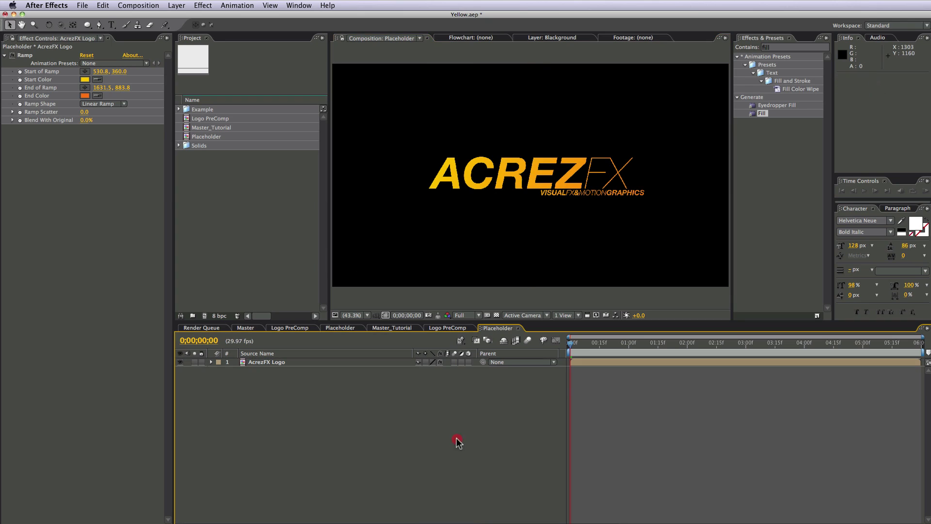
# In Master_Tutorial, add a black 1920 x 1080 solid named Particular Large.
pyautogui.click(385, 328)
pyautogui.click(409, 447)
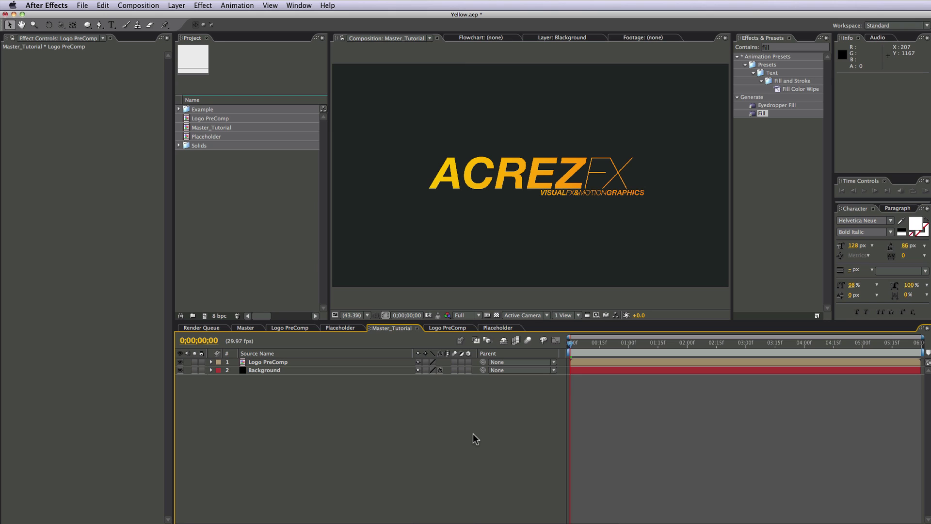
pyautogui.click(180, 7)
pyautogui.moveTo(180, 16)
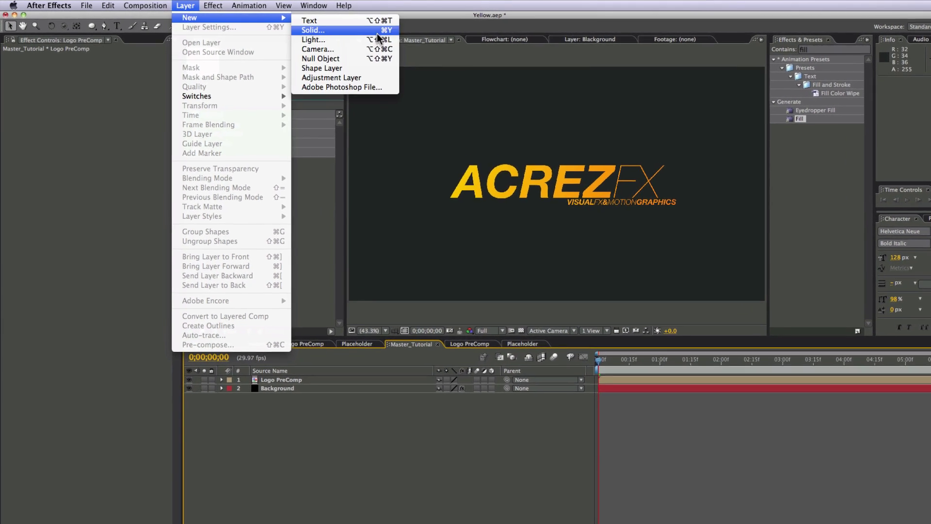
pyautogui.click(389, 31)
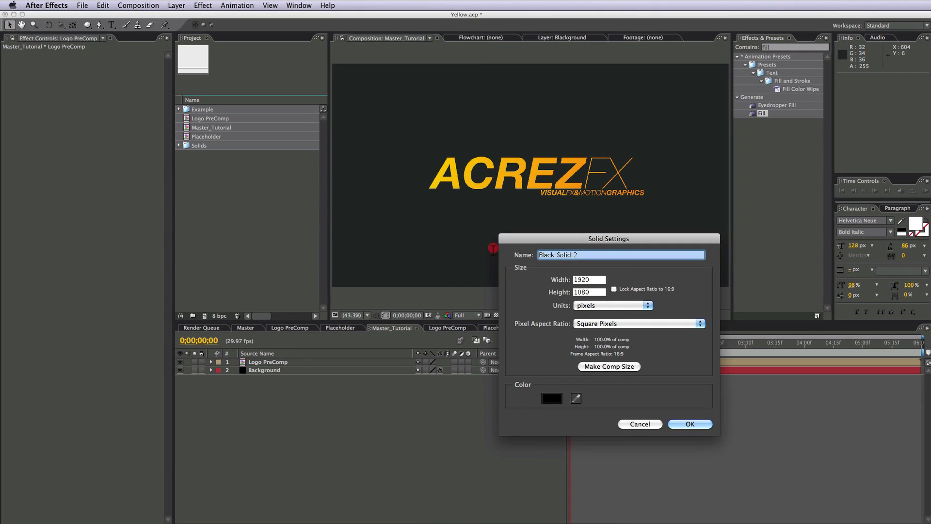
pyautogui.write('Parti')
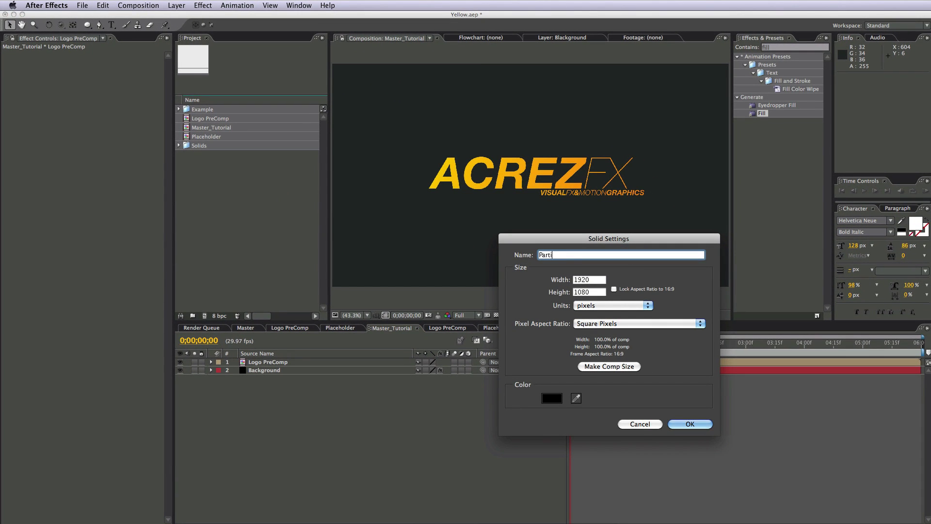
pyautogui.write('cular Large')
pyautogui.click(701, 426)
pyautogui.click(385, 436)
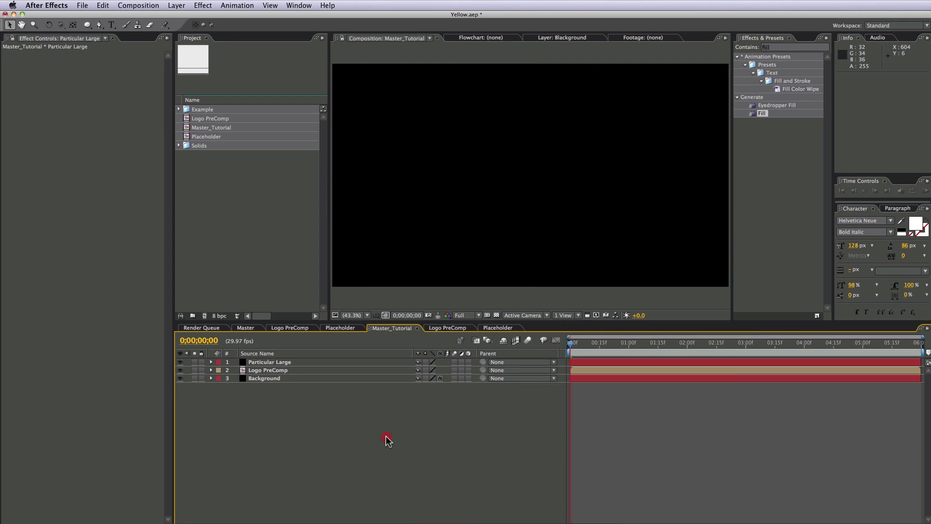
# Apply the Trapcode Particular effect to the Particular Large layer.
pyautogui.click(346, 362)
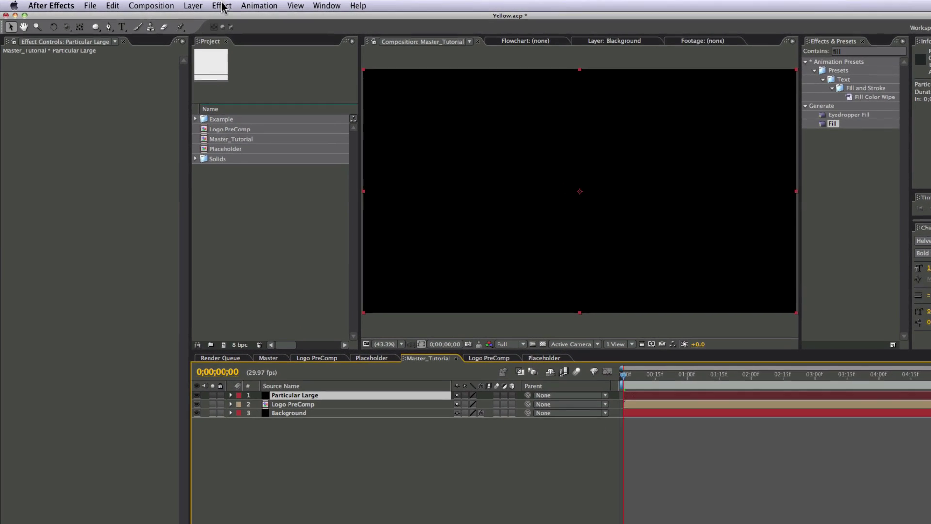
pyautogui.click(211, 5)
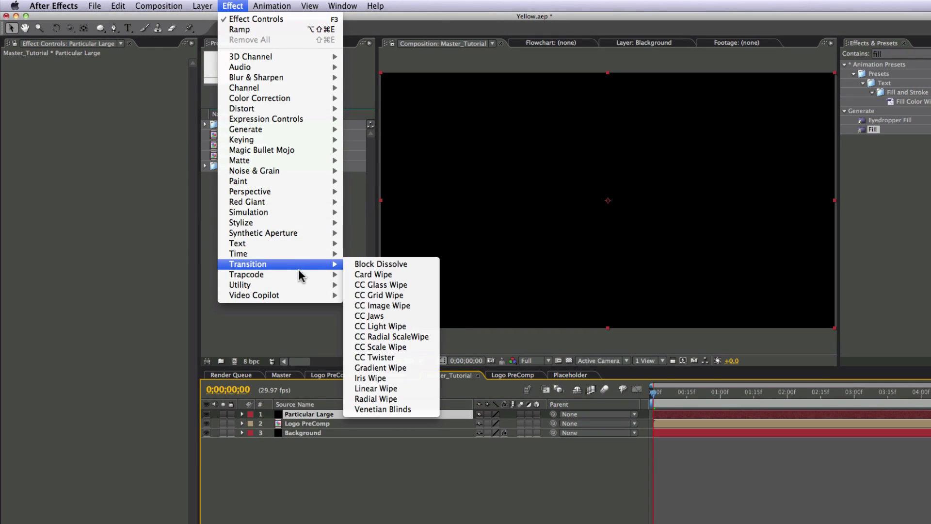
pyautogui.moveTo(319, 275)
pyautogui.click(400, 318)
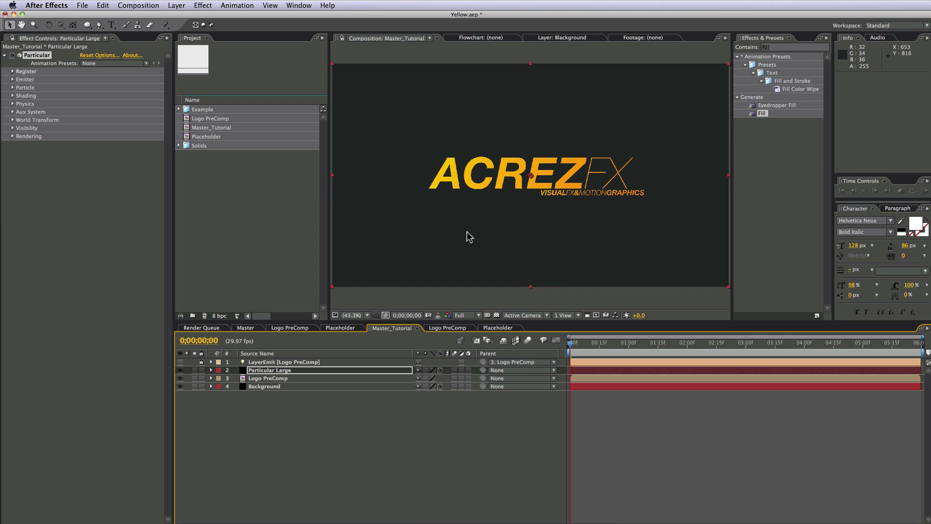
# Open the Logo PreComp composition and activate the Rectangle tool, leaving room around the frame for drawing.
pyautogui.click(445, 327)
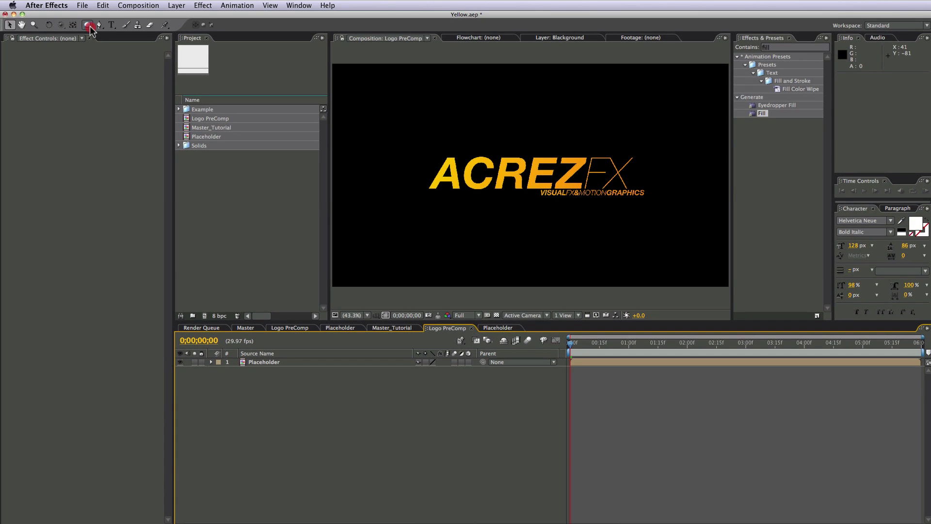
pyautogui.click(88, 26)
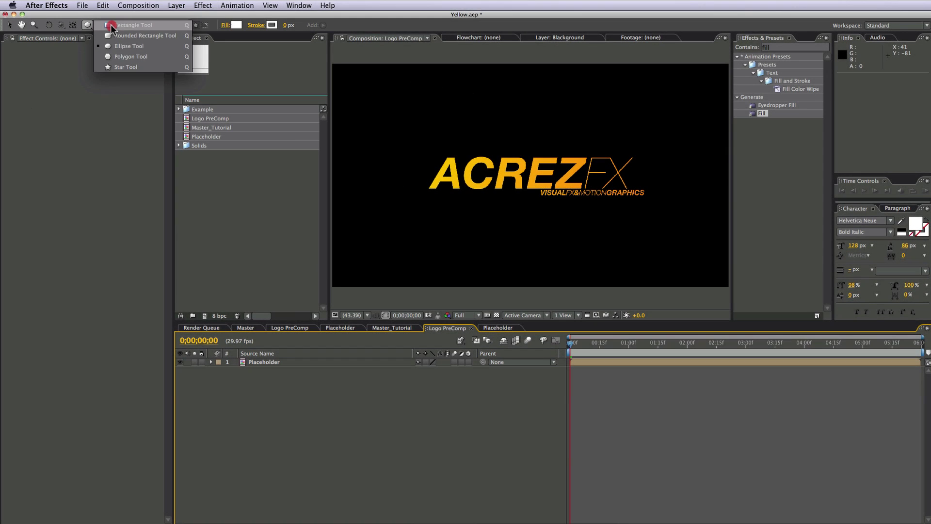
pyautogui.click(111, 27)
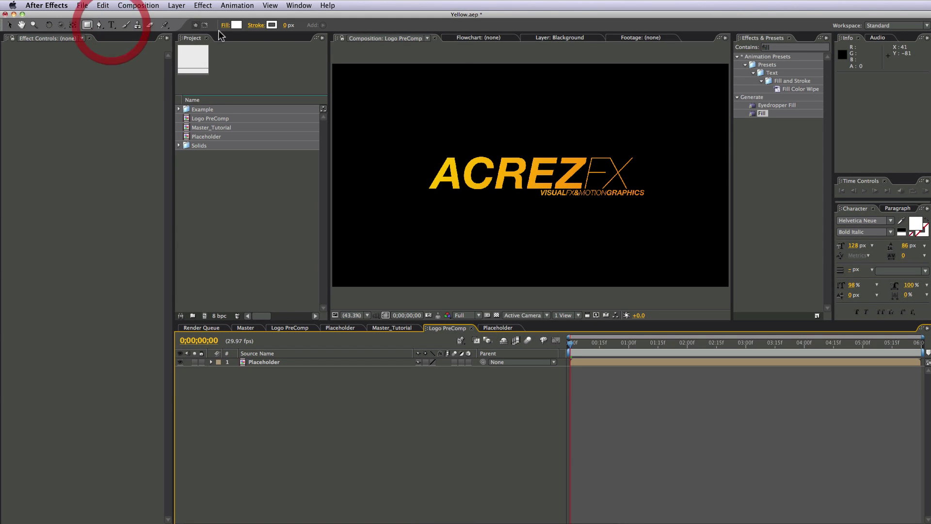
pyautogui.scroll(-3, 410, 92)
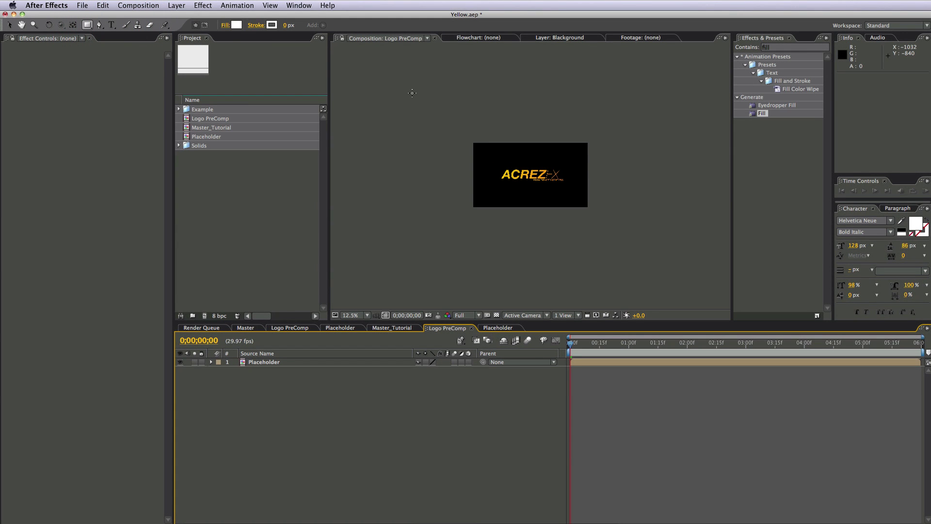
pyautogui.scroll(2, 412, 93)
# Try to draw a tall, narrow rectangle at the composition's left edge without a layer selected, and undo it.
pyautogui.moveTo(410, 100); pyautogui.dragTo(427, 251)
pyautogui.press('super+z')
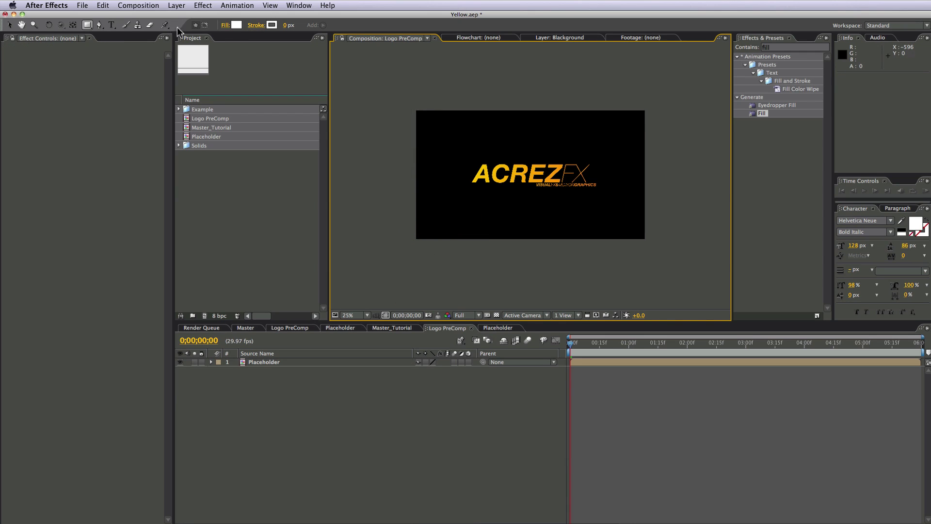
# Draw a tall, narrow rectangular mask on the Placeholder layer over the composition's left edge, extending beyond its top and bottom.
pyautogui.click(278, 361)
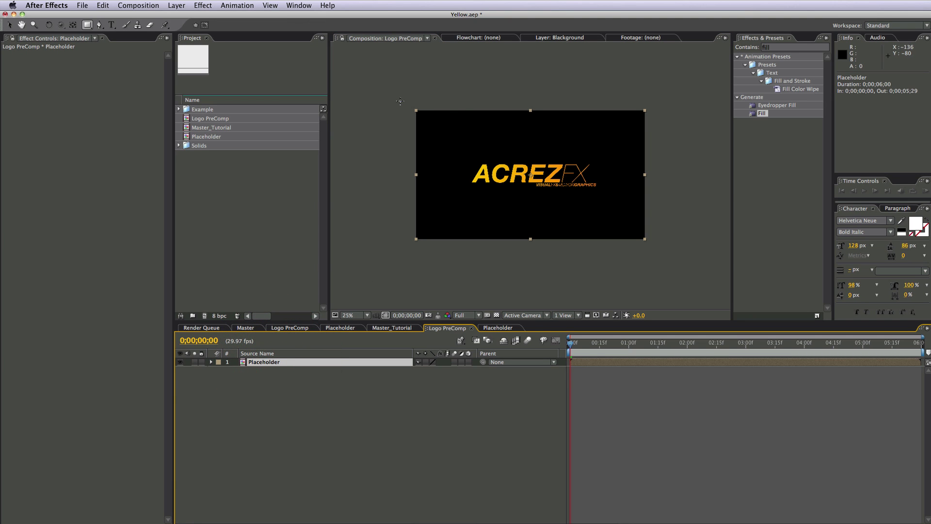
pyautogui.moveTo(409, 96); pyautogui.dragTo(427, 245)
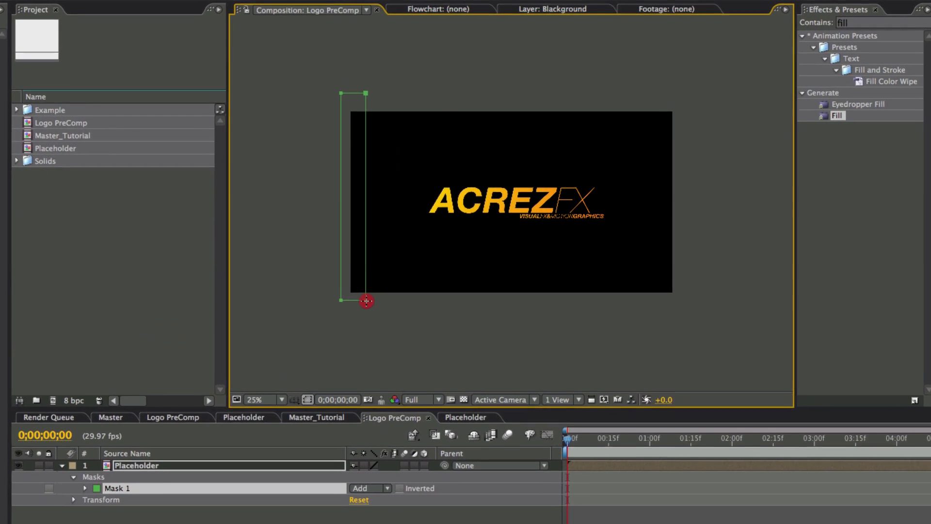
pyautogui.moveTo(366, 301); pyautogui.dragTo(358, 319)
# Expand Mask 1's properties and set a Mask Path keyframe at 0;00;00;00.
pyautogui.click(85, 488)
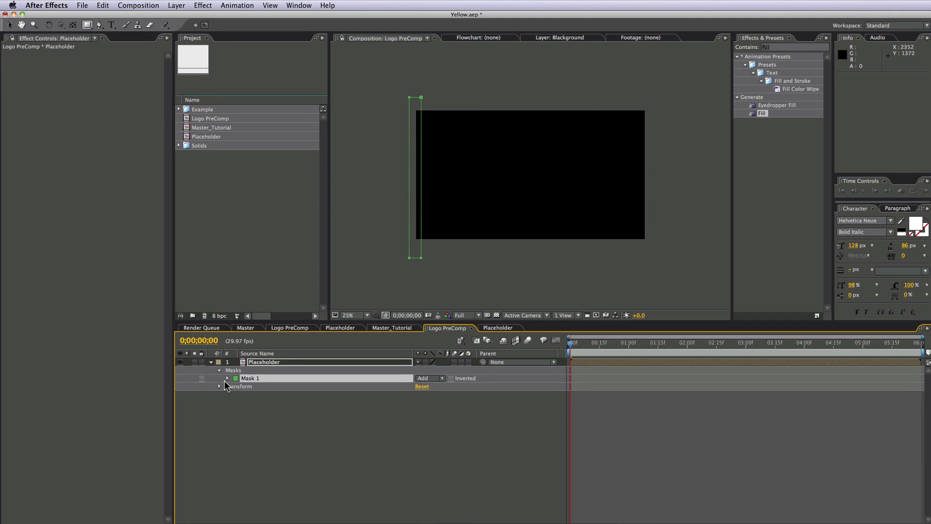
pyautogui.click(227, 378)
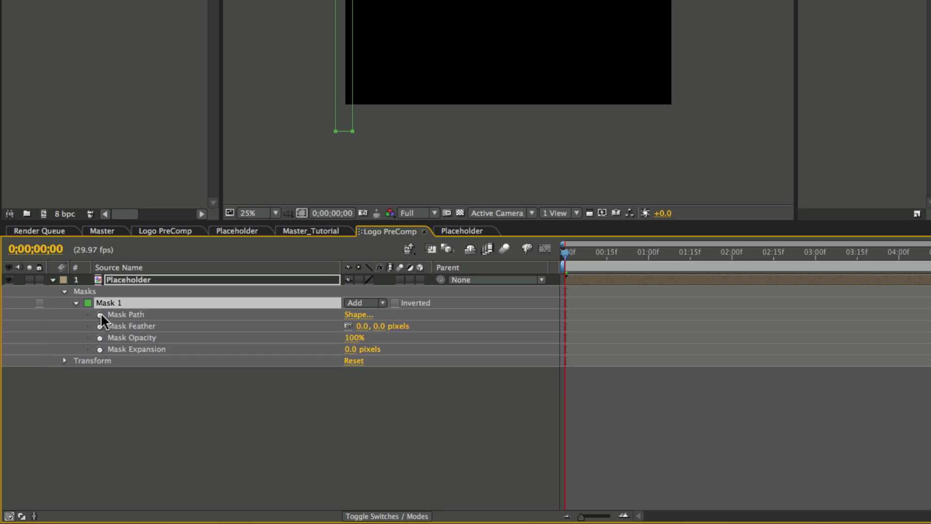
pyautogui.click(99, 314)
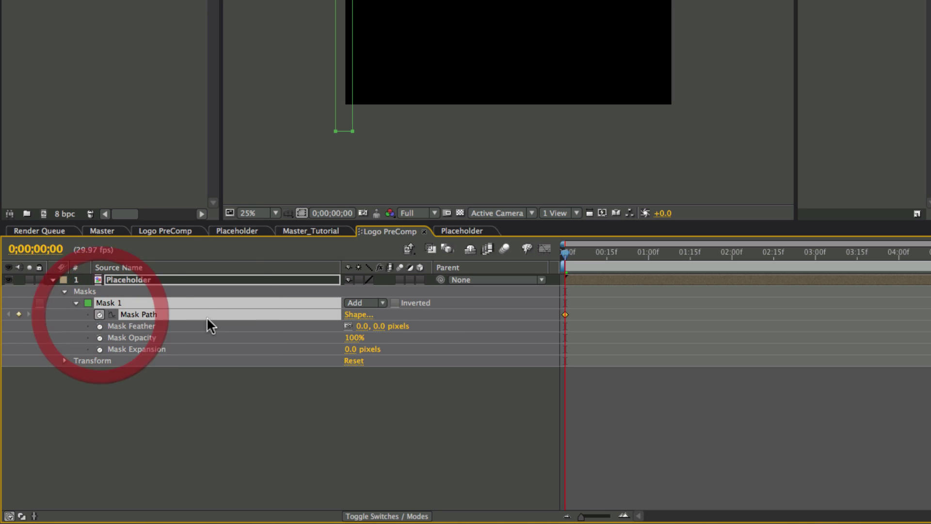
# At 0;00;01;15, move the mask about 1988 px horizontally past the composition's right edge, and scrub through the sweep to preview it.
pyautogui.moveTo(763, 253); pyautogui.dragTo(690, 270)
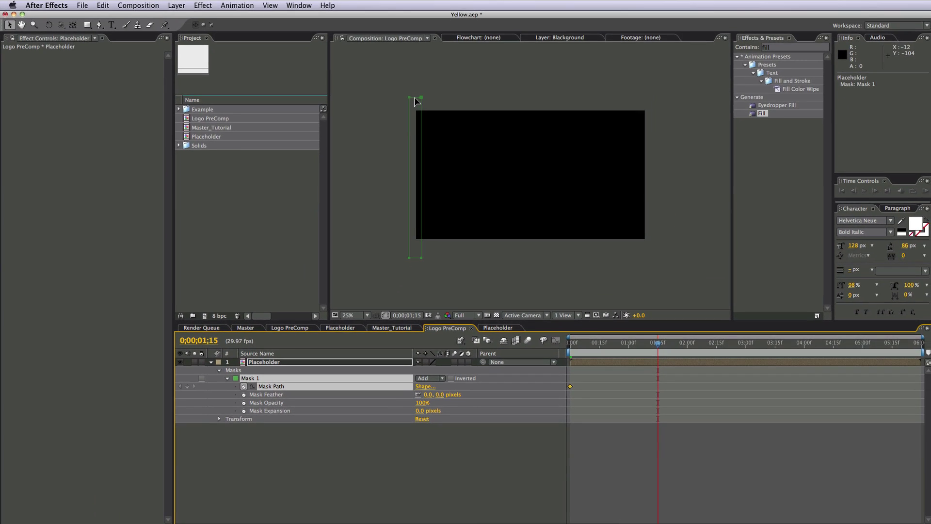
pyautogui.doubleClick(414, 98)
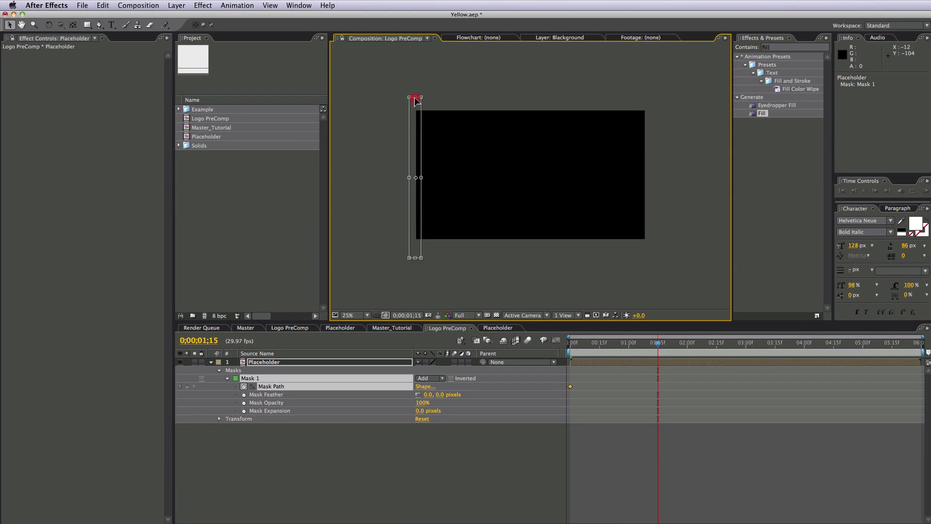
pyautogui.moveTo(416, 125); pyautogui.dragTo(653, 129)
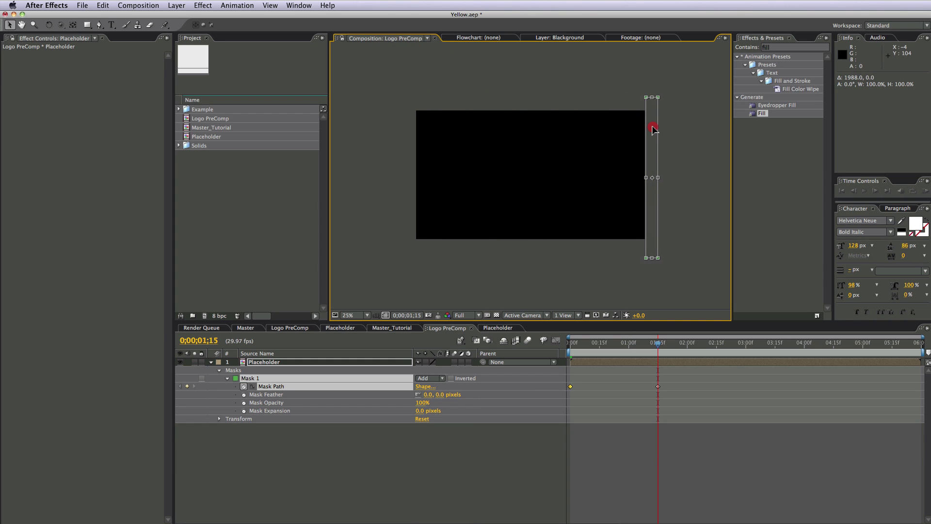
pyautogui.moveTo(636, 343); pyautogui.dragTo(614, 346)
pyautogui.click(629, 344)
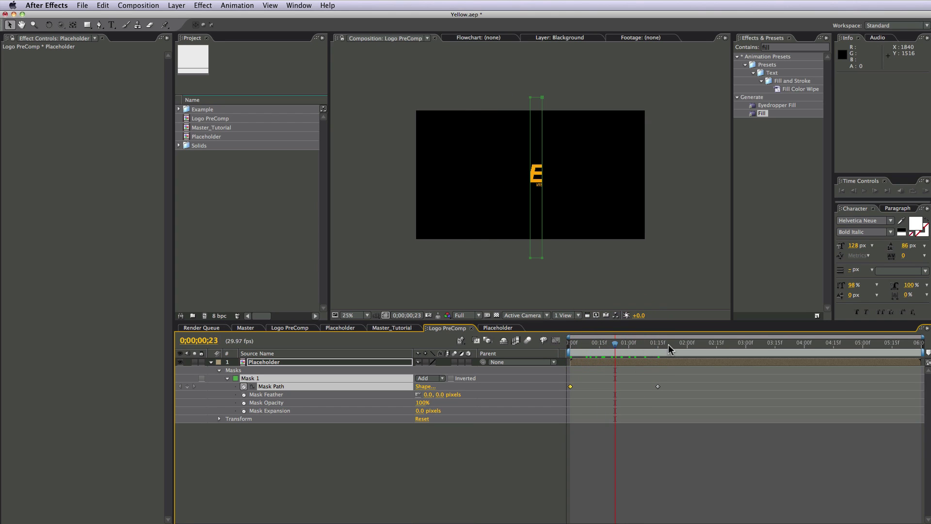
# Set Mask 1's feather on the Placeholder layer to 50 pixels in both directions and deselect the layer.
pyautogui.click(441, 394)
pyautogui.write('50')
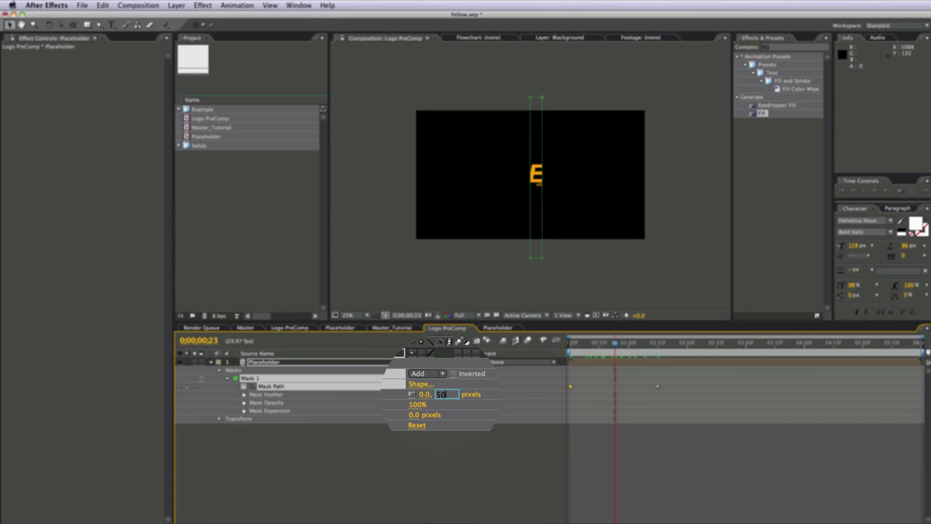
pyautogui.press('Return')
pyautogui.click(468, 426)
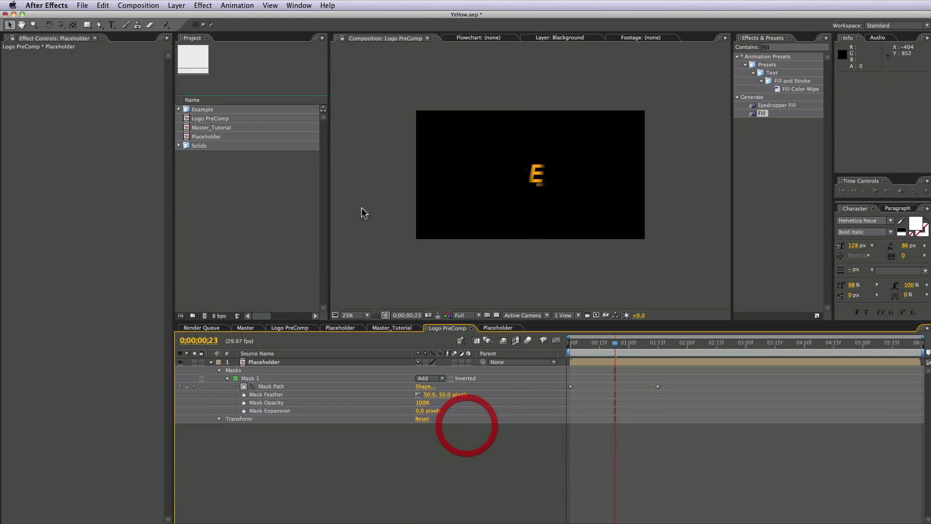
# In the Master_Tutorial composition, set the Emitter Type of the Particular effect on the Particular Large layer to Layer.
pyautogui.click(392, 328)
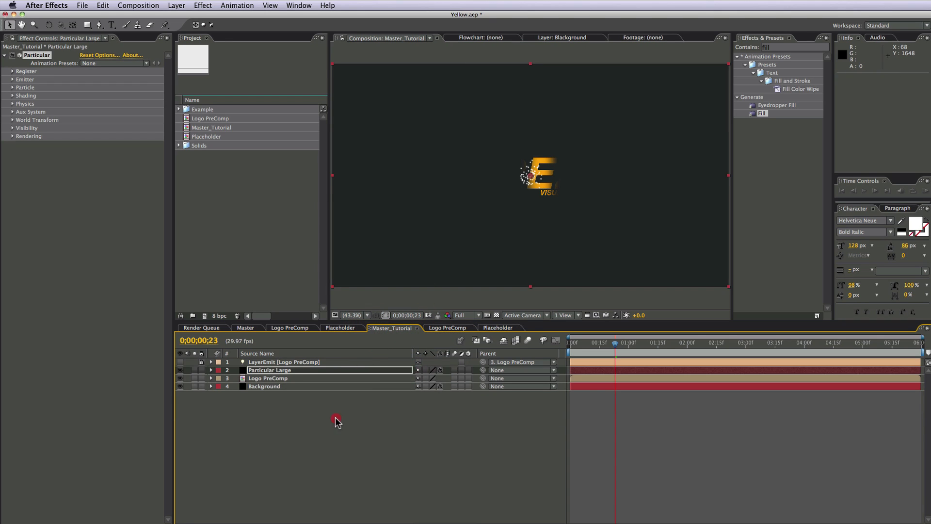
pyautogui.click(335, 418)
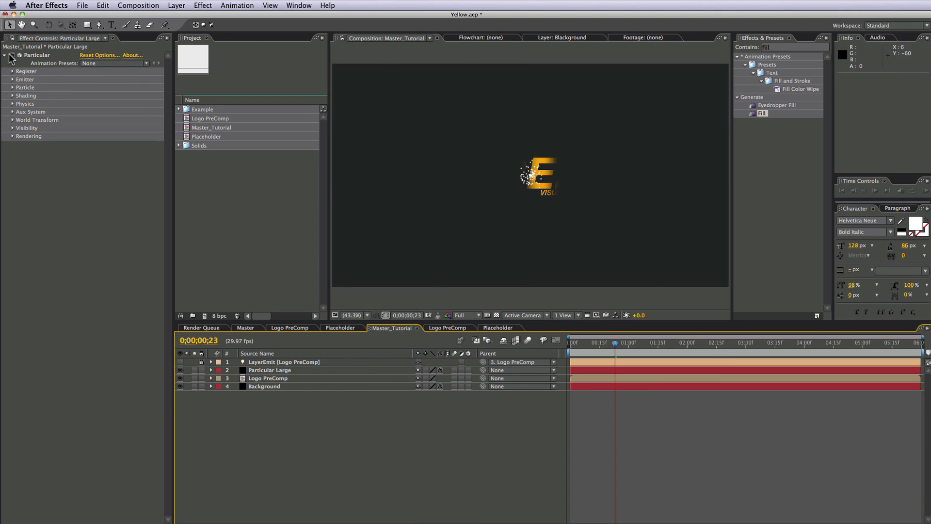
pyautogui.click(36, 55)
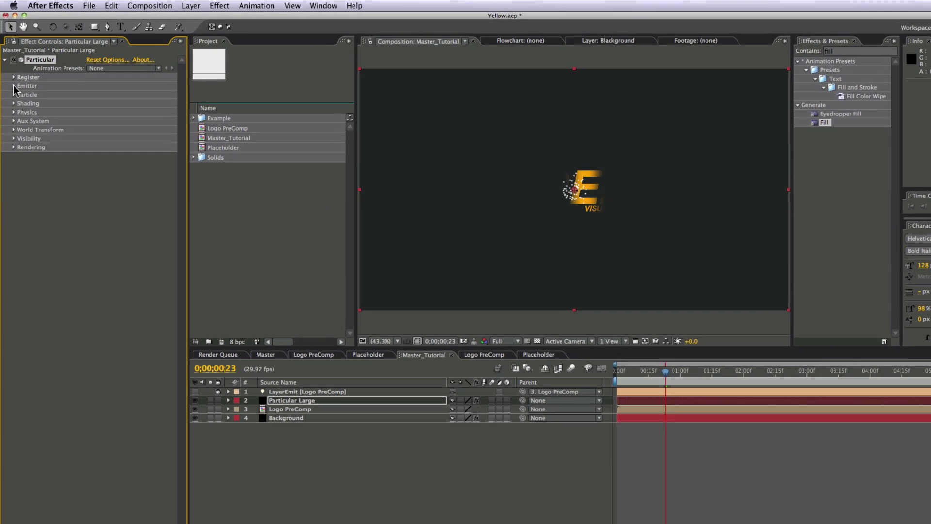
pyautogui.click(12, 80)
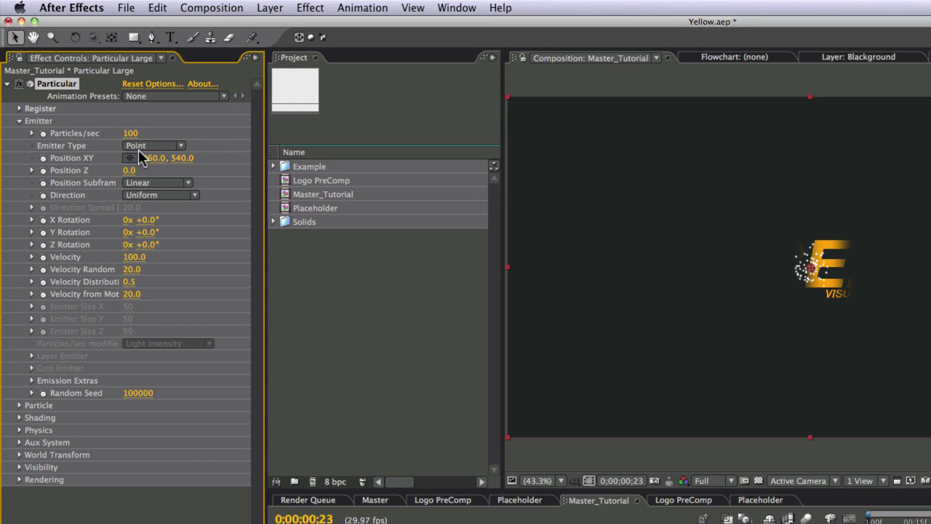
pyautogui.click(179, 145)
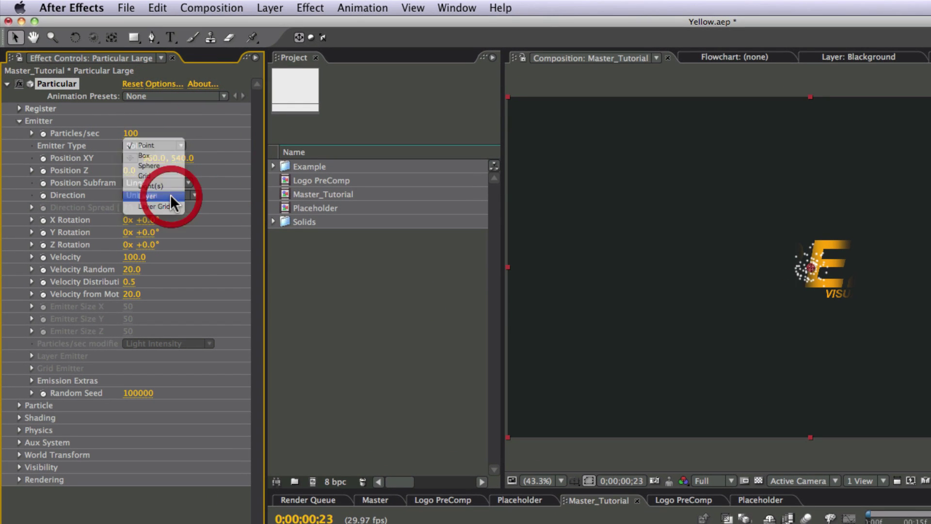
pyautogui.click(170, 196)
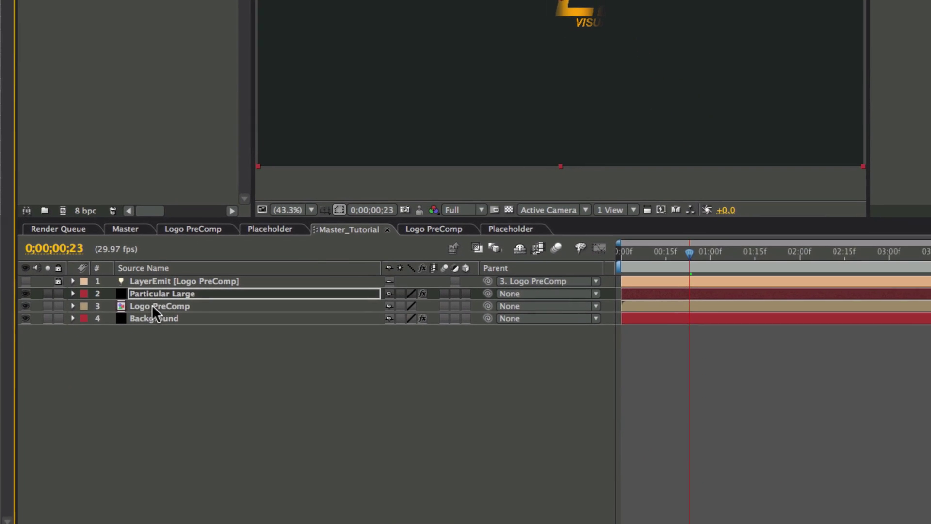
# Make Logo PreComp a 3D layer and assign it as Particular's Layer Emitter, with Layer Sampling set to Particle Birth Time.
pyautogui.click(450, 289)
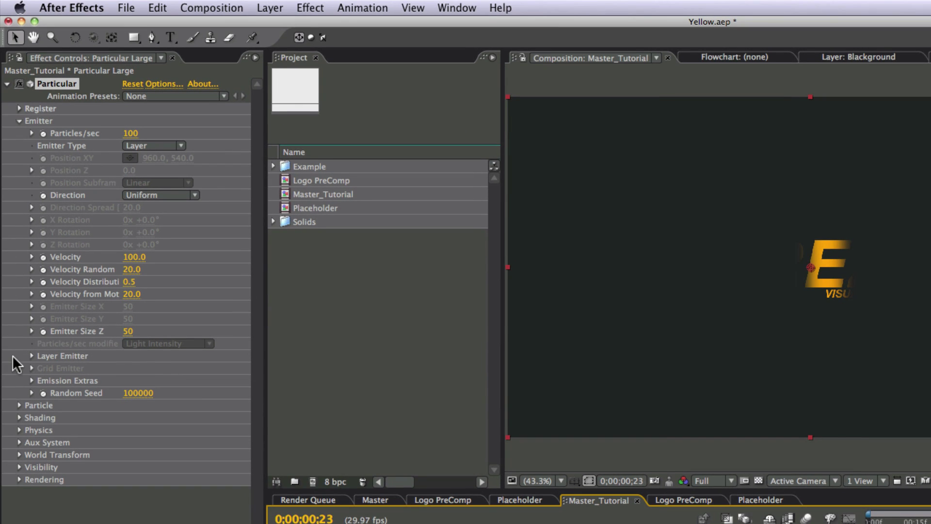
pyautogui.click(31, 354)
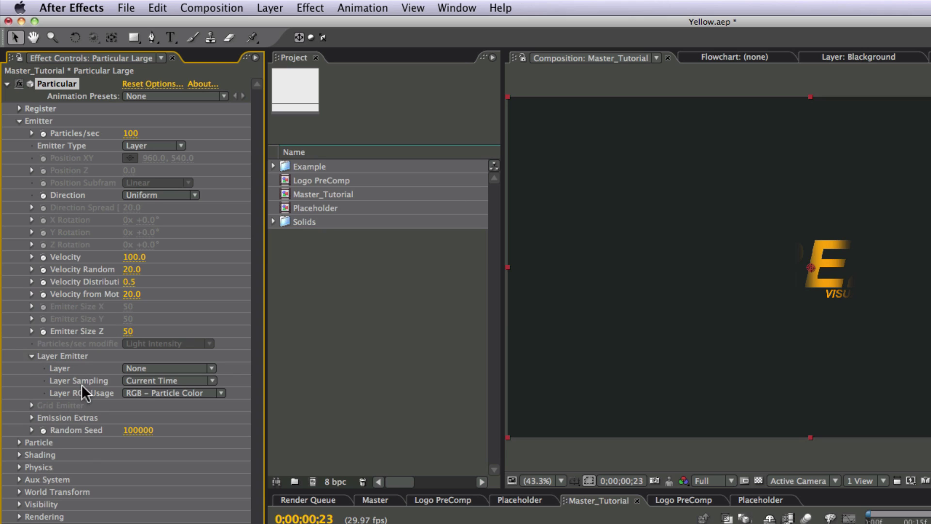
pyautogui.click(210, 368)
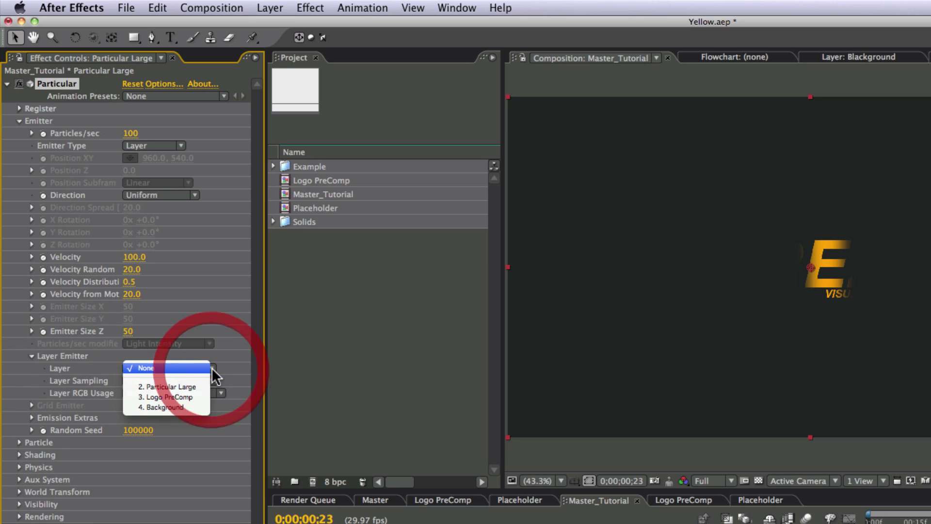
pyautogui.click(204, 397)
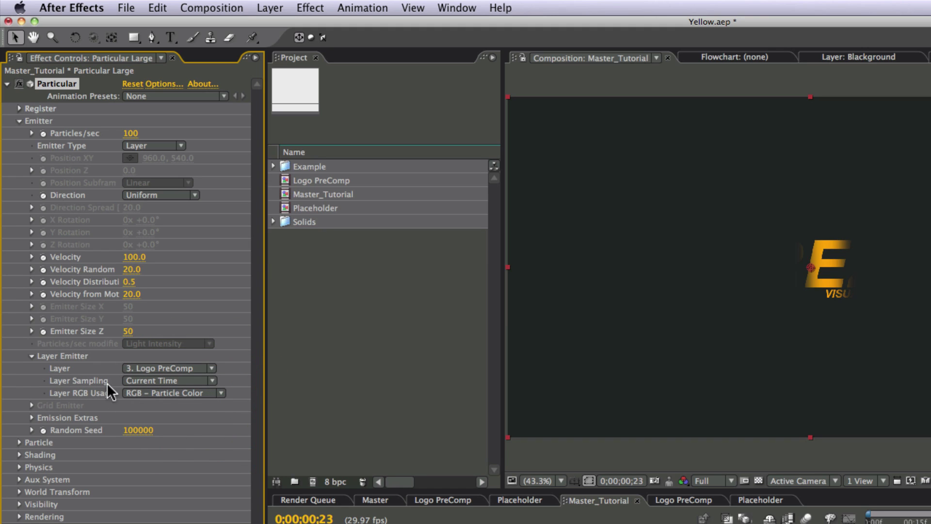
pyautogui.click(145, 380)
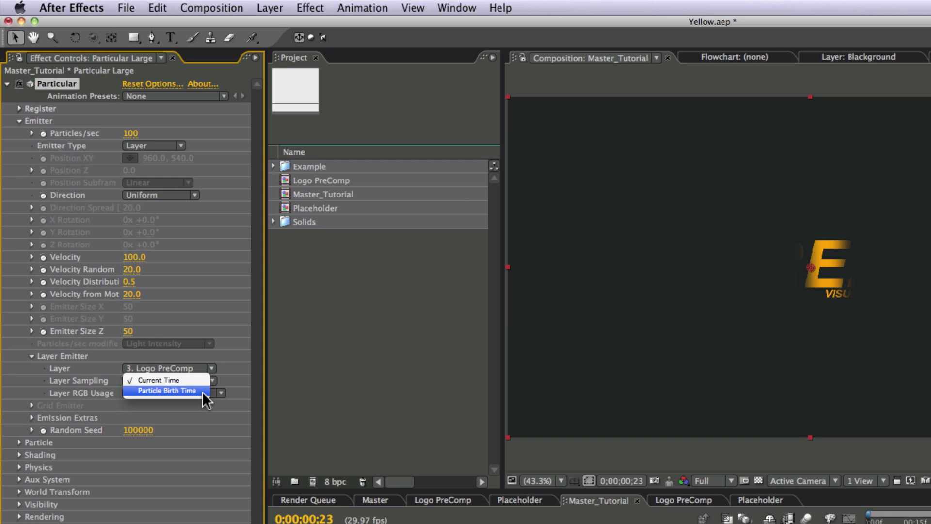
pyautogui.click(202, 391)
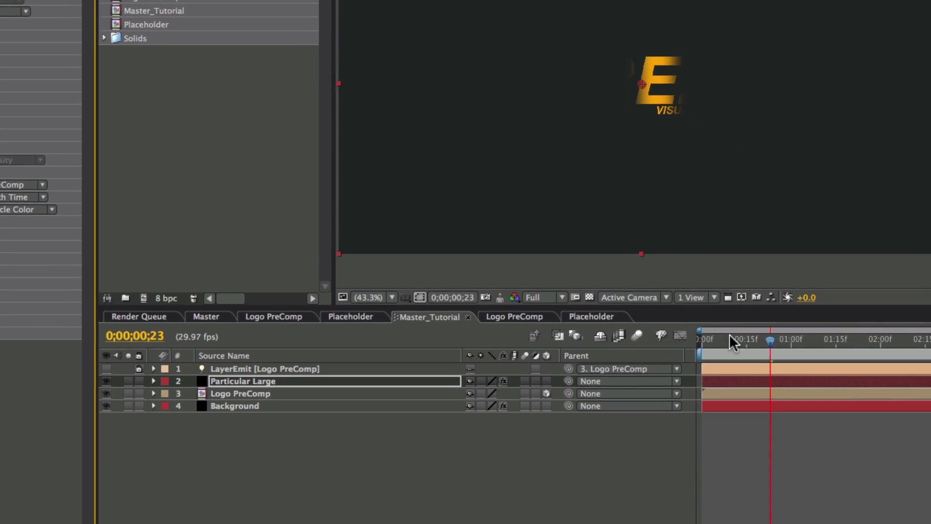
# Return to 0;00;00;00, set the emitter's Particles/sec to 300000, and run a RAM preview of the particle animation.
pyautogui.click(729, 334)
pyautogui.moveTo(653, 258); pyautogui.dragTo(624, 259)
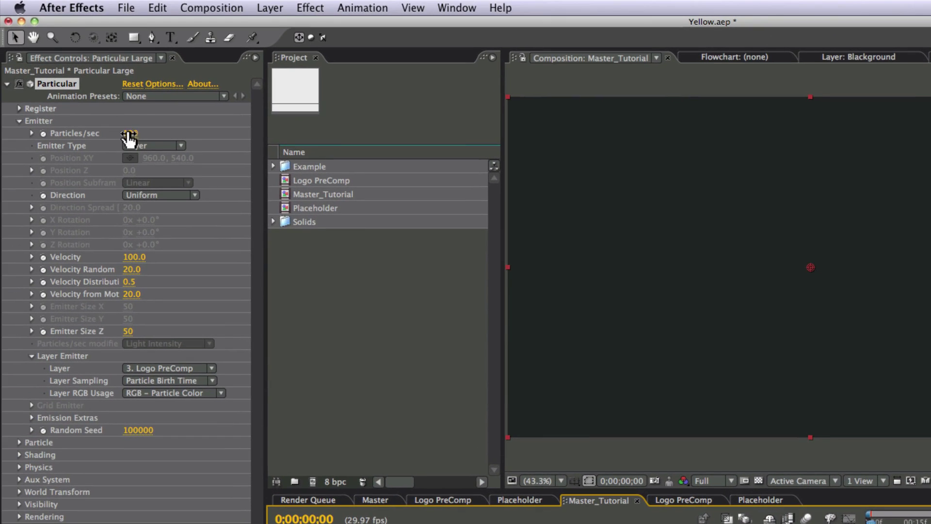
pyautogui.click(132, 136)
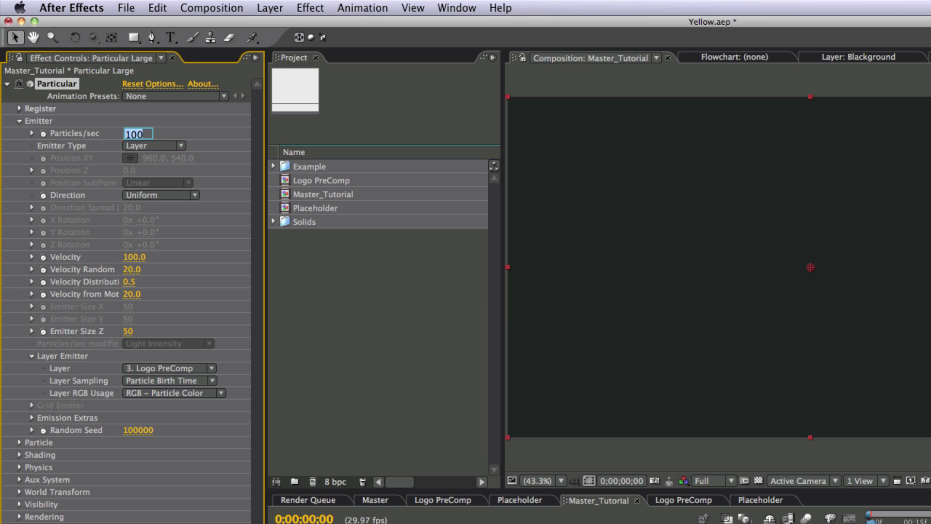
pyautogui.write('30')
pyautogui.write('00000')
pyautogui.press('Return')
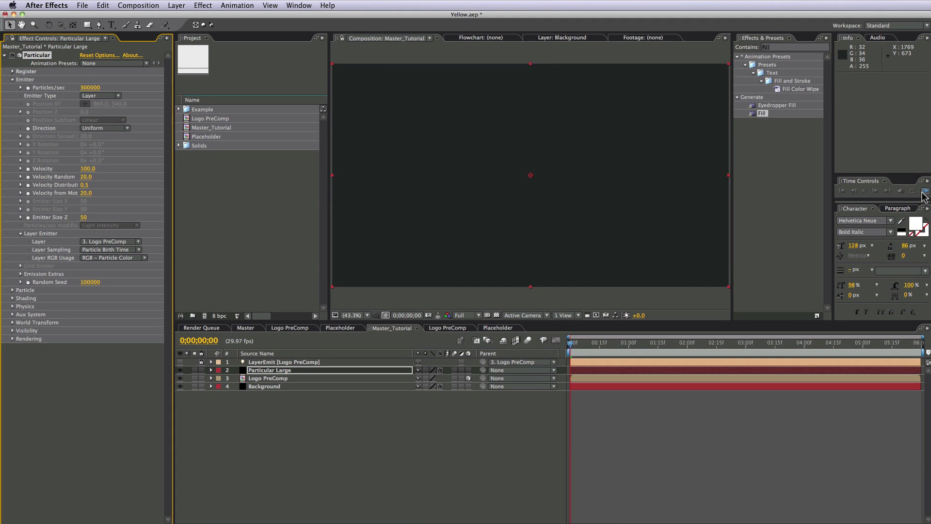
pyautogui.click(925, 192)
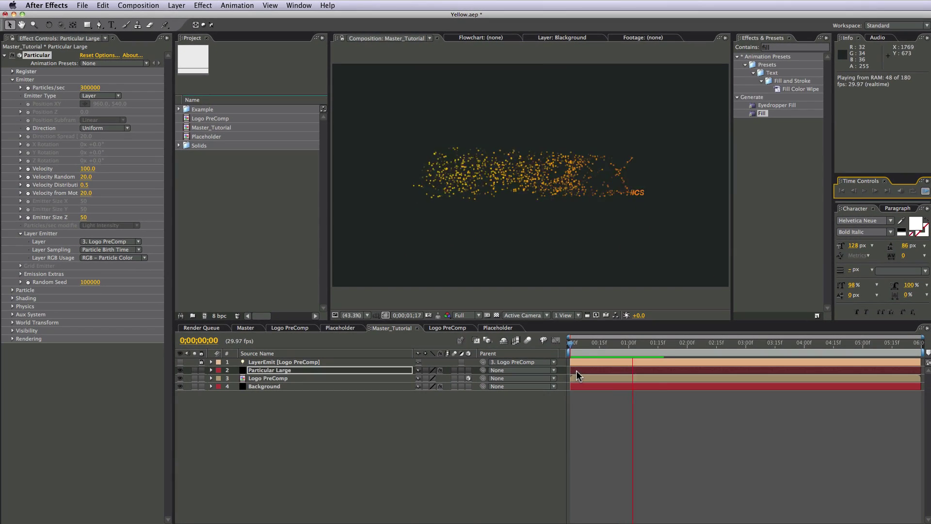
# Set the emitter's Velocity to 200 and collapse the Emitter settings.
pyautogui.click(87, 169)
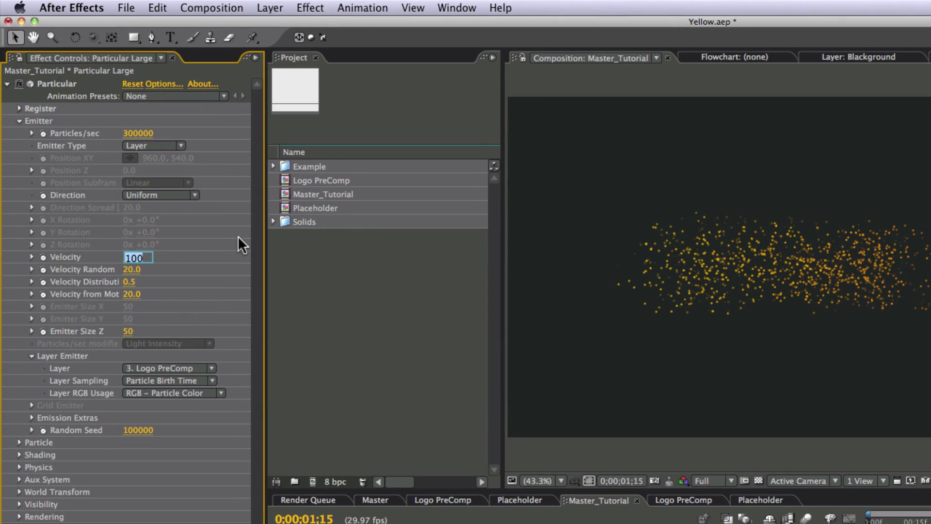
pyautogui.write('200')
pyautogui.click(404, 324)
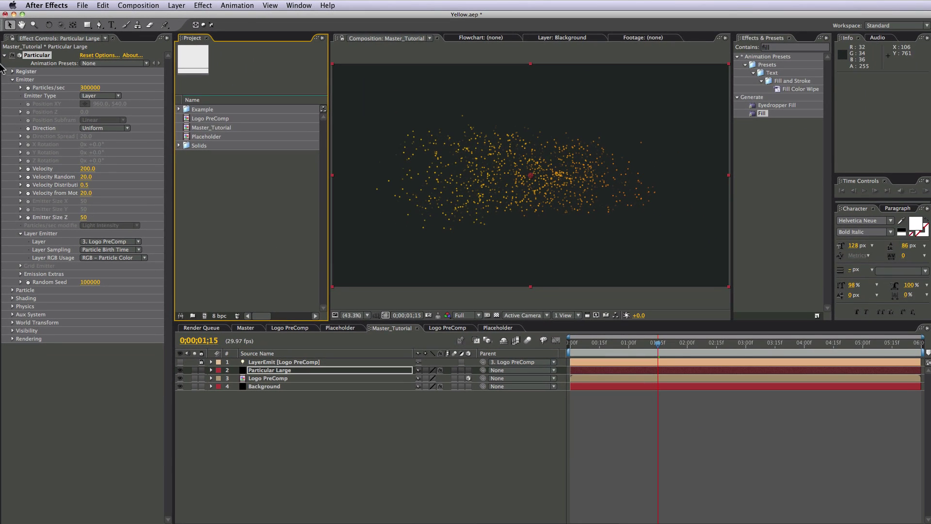
pyautogui.click(13, 80)
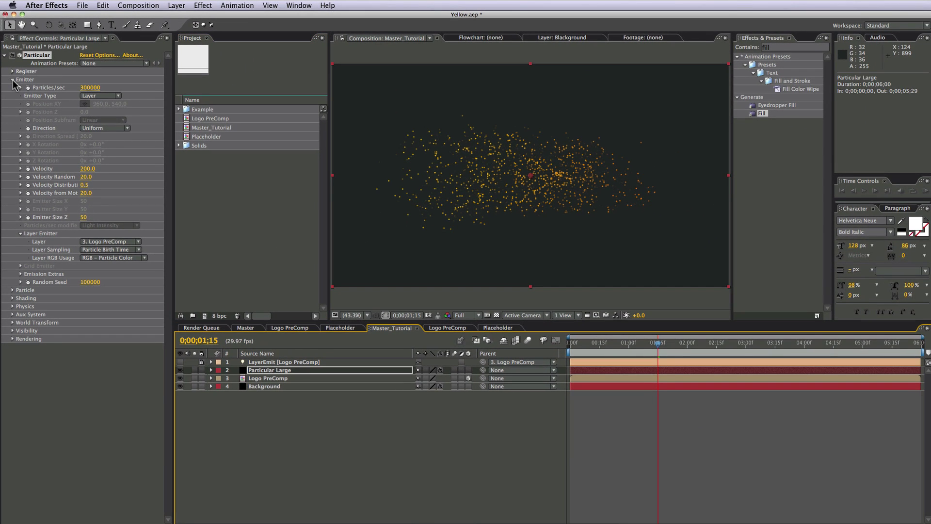
pyautogui.click(13, 80)
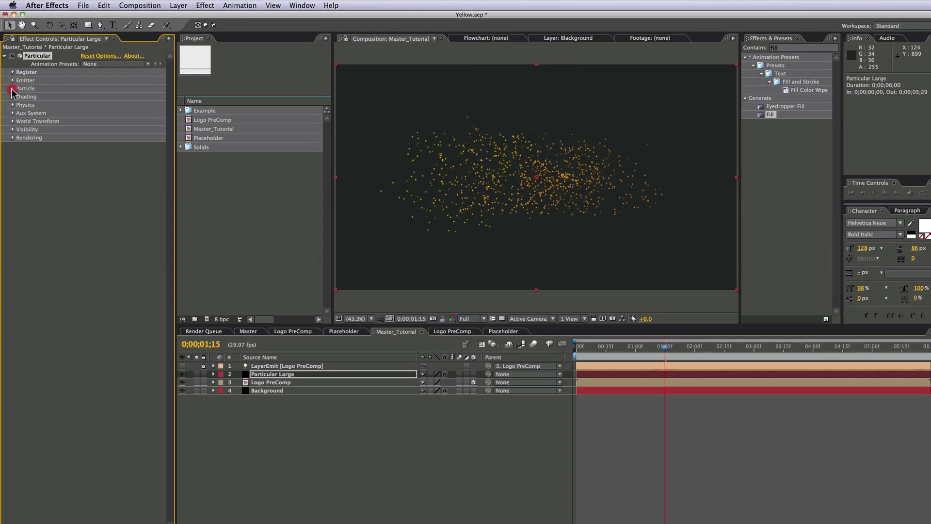
# In Particular's Particle settings, set Life to 2 seconds and Sphere Feather to 0.
pyautogui.click(13, 89)
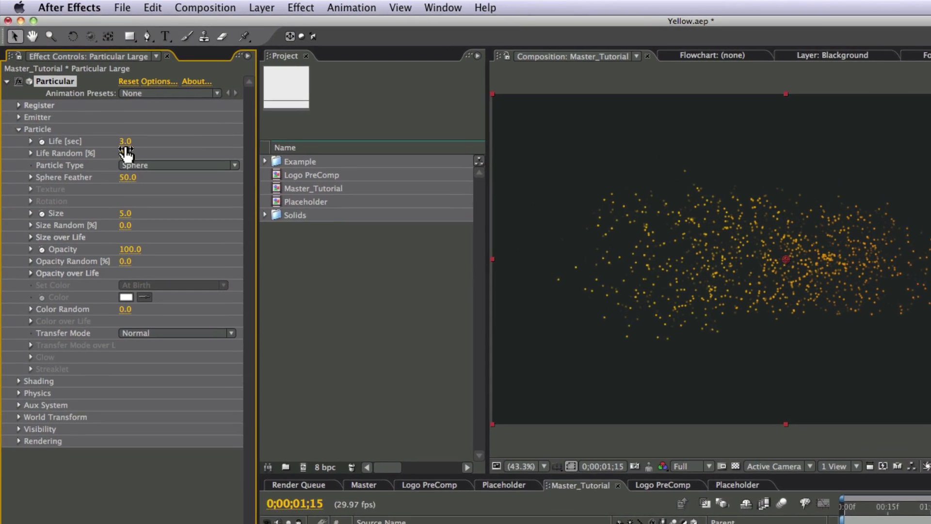
pyautogui.click(131, 146)
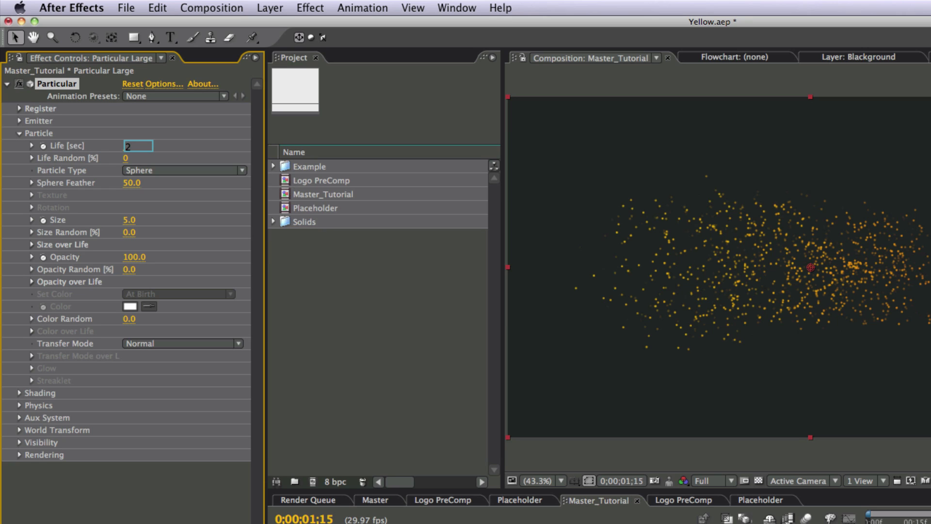
pyautogui.click(208, 210)
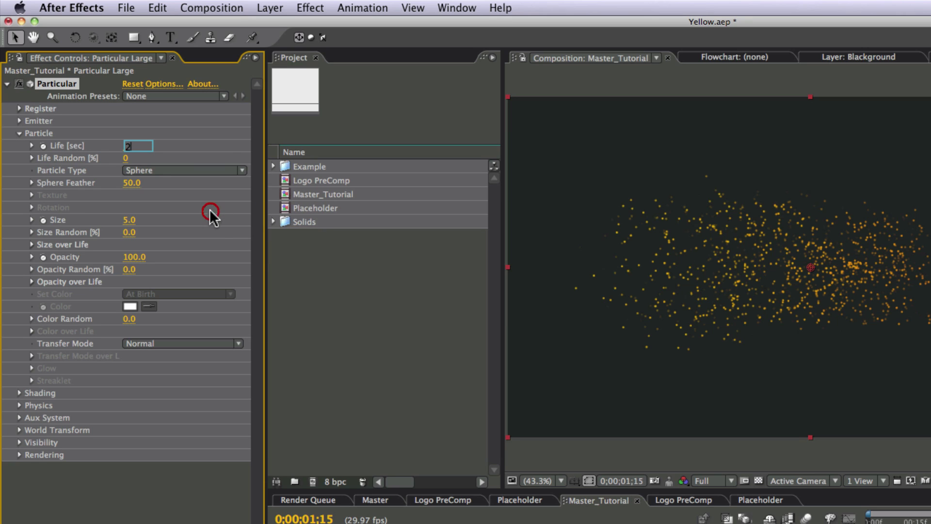
pyautogui.click(131, 183)
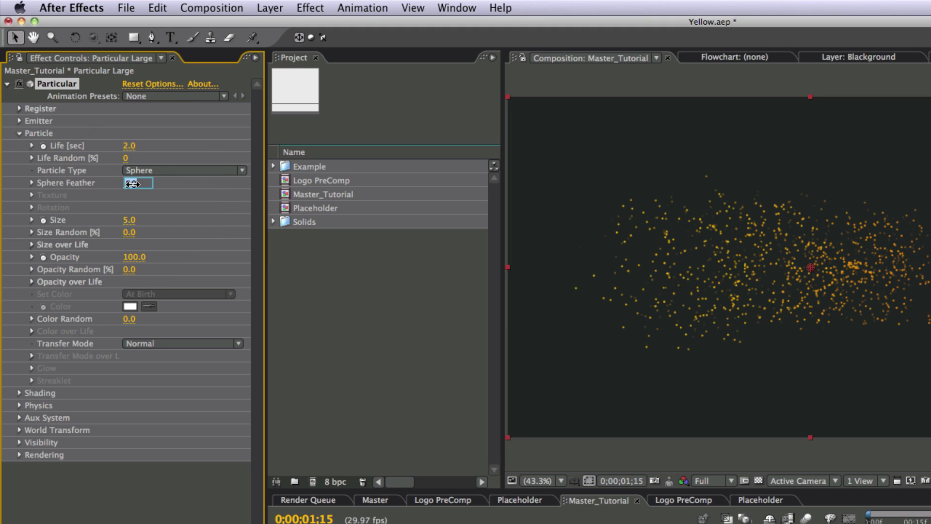
pyautogui.write('0')
pyautogui.click(165, 218)
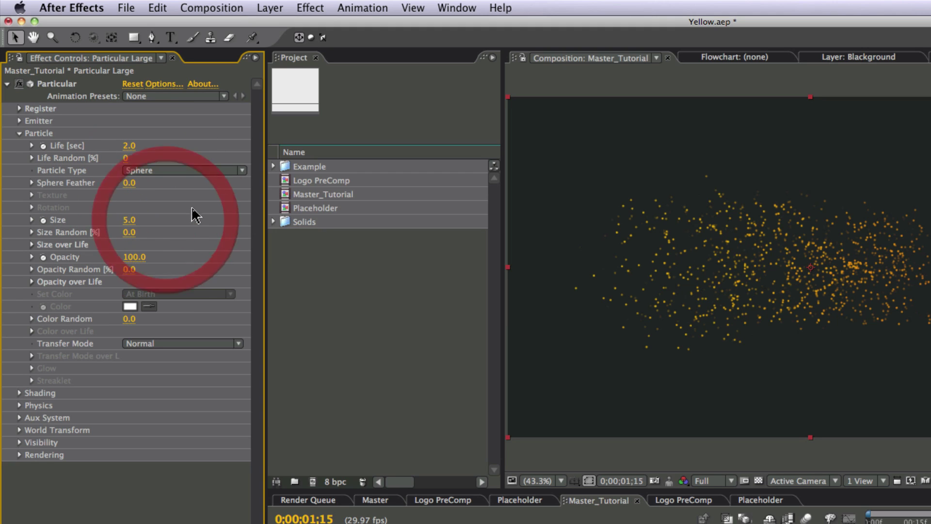
# Raise the particles' Size Random to 100% and collapse the Particle settings.
pyautogui.click(131, 236)
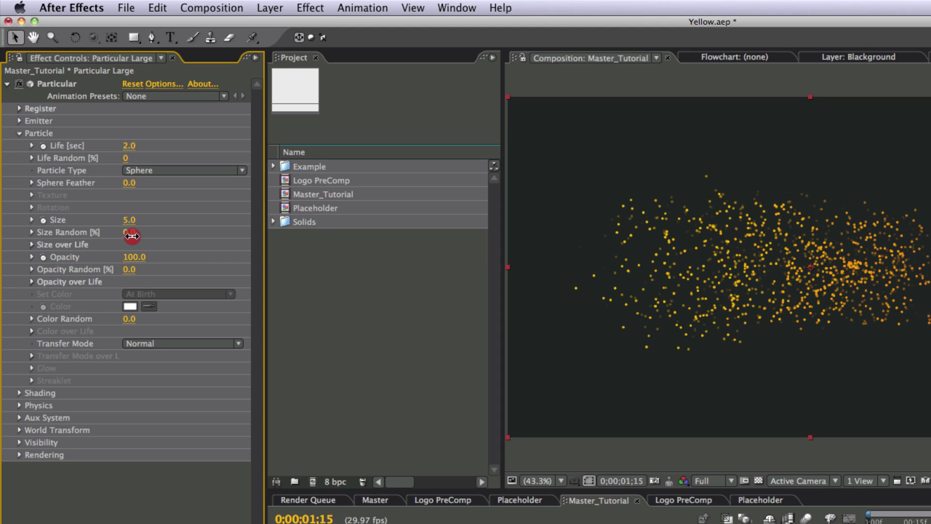
pyautogui.moveTo(132, 236); pyautogui.dragTo(227, 235)
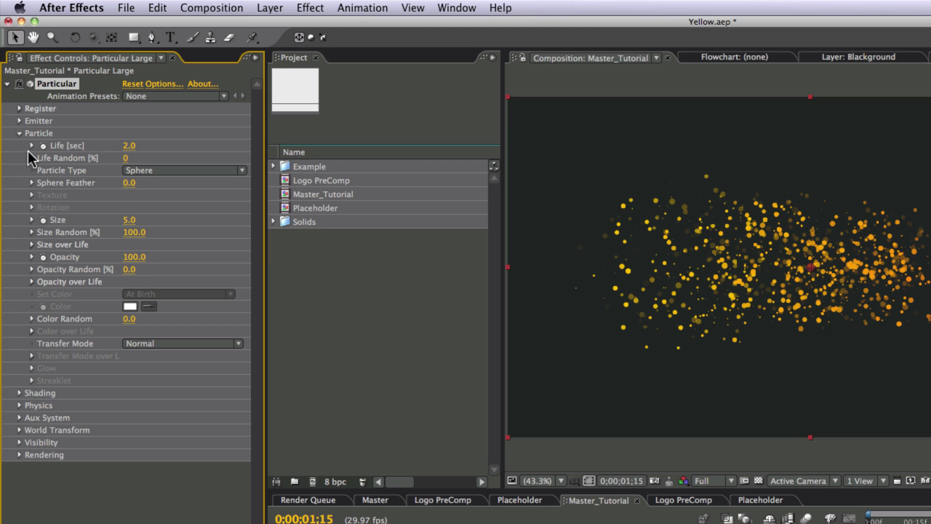
pyautogui.click(18, 134)
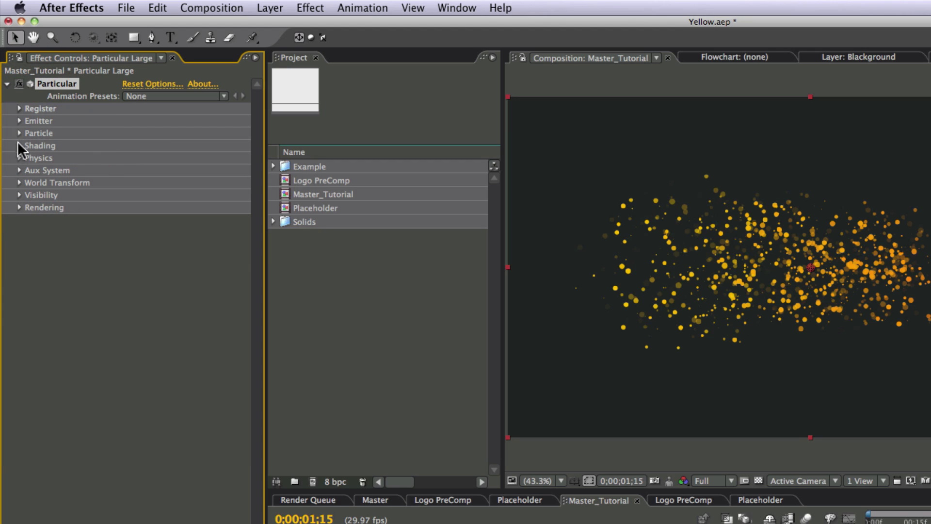
# Set Gravity in Particular's Physics settings to -500.
pyautogui.click(19, 158)
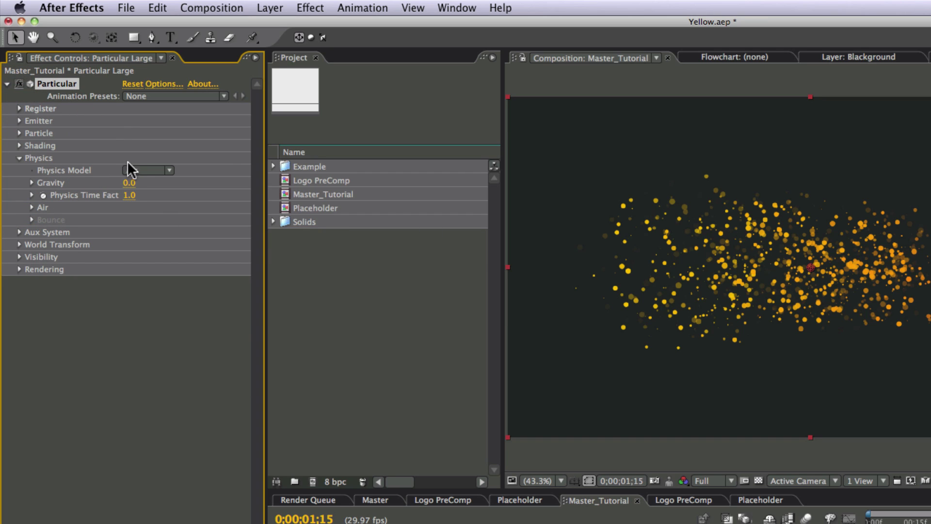
pyautogui.click(129, 183)
pyautogui.write('-5')
pyautogui.click(63, 350)
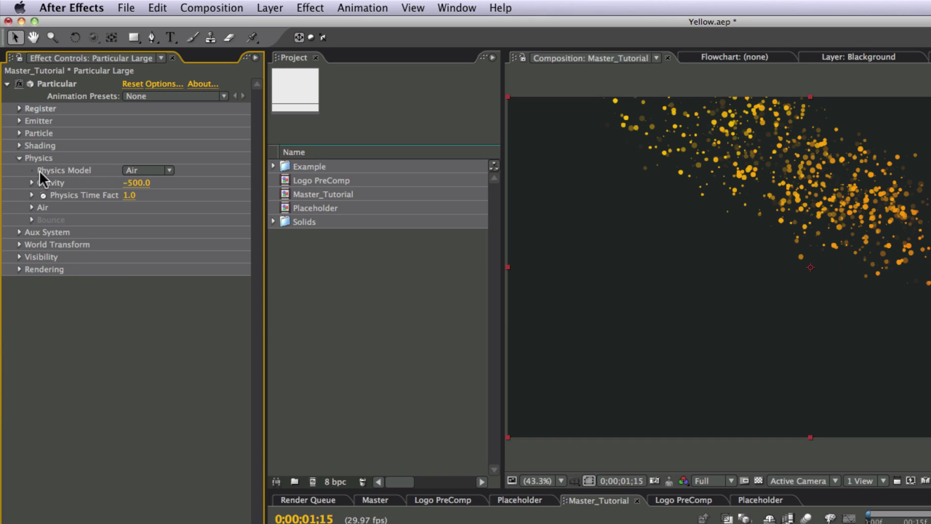
# Set Air Resistance to 1 in the Air section of Particular's Physics settings.
pyautogui.click(30, 206)
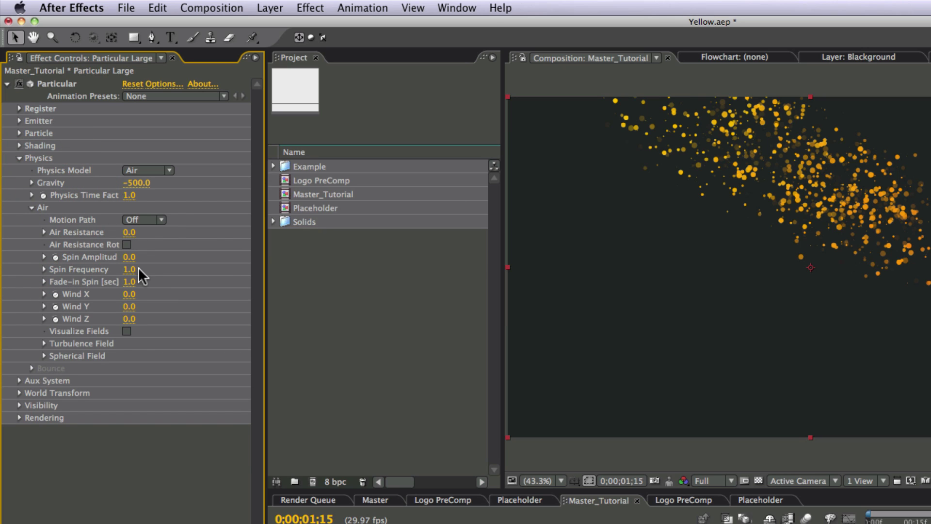
pyautogui.click(128, 232)
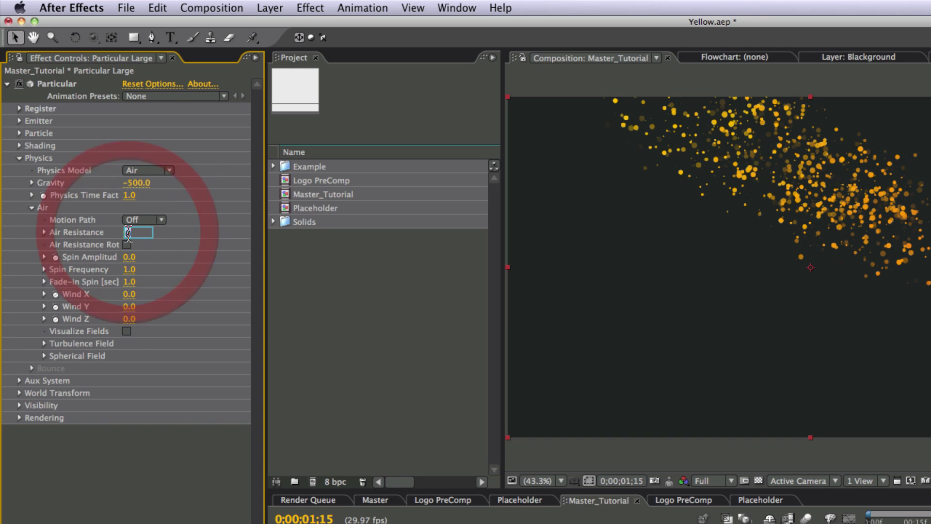
pyautogui.write('1')
pyautogui.click(170, 233)
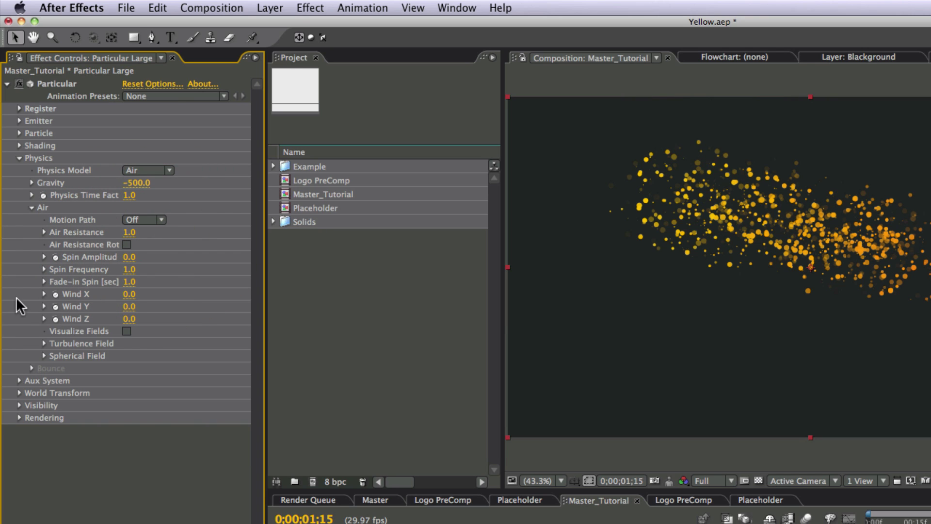
# Set Wind X to -100 in Particular's Air settings, compare with the Master composition and return to Master_Tutorial.
pyautogui.click(129, 294)
pyautogui.press('BackSpace')
pyautogui.click(60, 473)
pyautogui.click(81, 467)
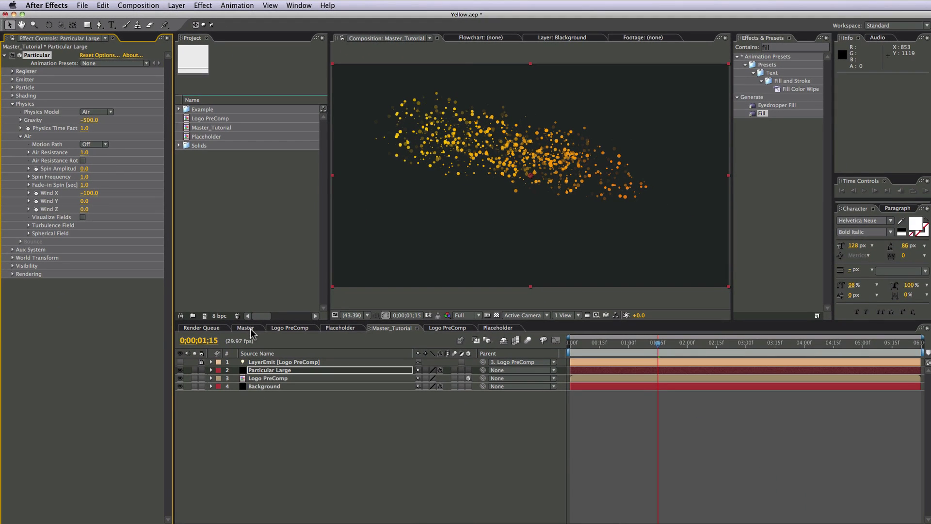
pyautogui.click(386, 505)
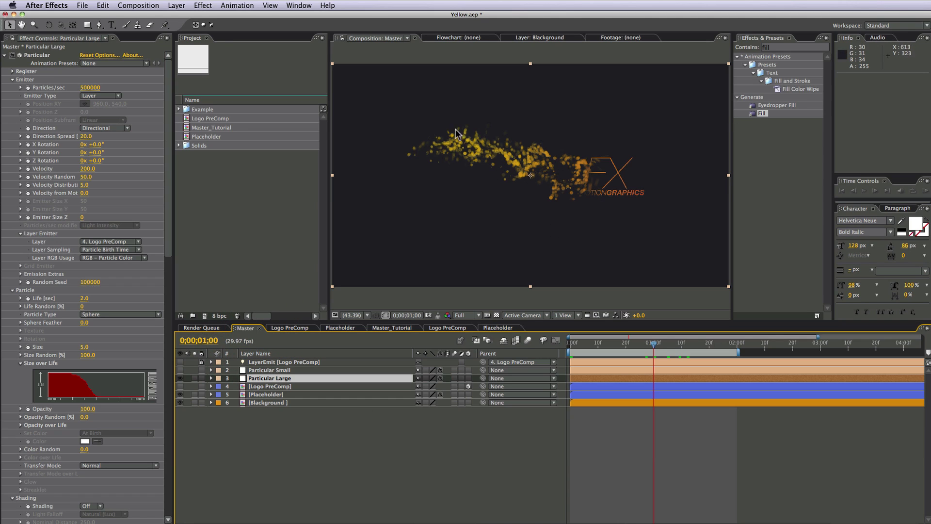
pyautogui.click(390, 328)
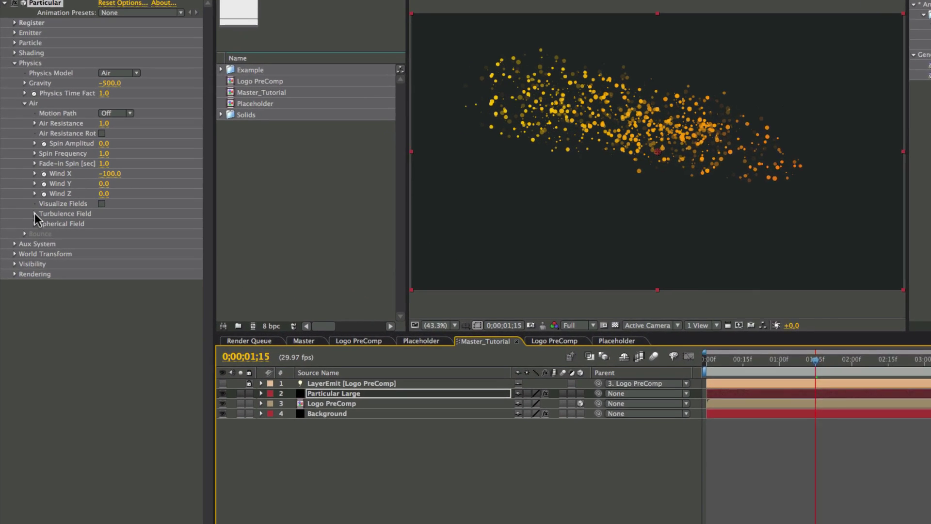
# In Particular's Turbulence Field settings, set Affect Position to 300 and Fade-in Time to 0.1 seconds.
pyautogui.click(34, 214)
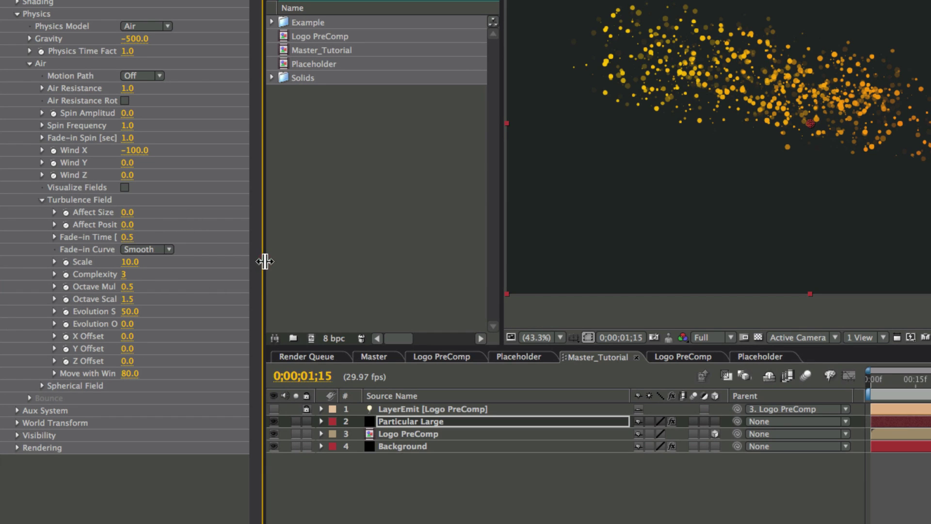
pyautogui.moveTo(264, 262); pyautogui.dragTo(335, 260)
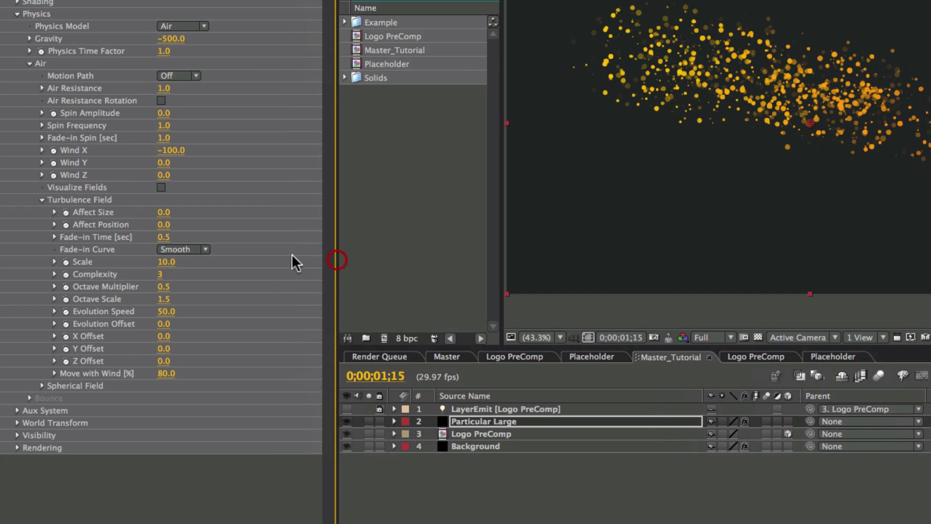
pyautogui.click(164, 224)
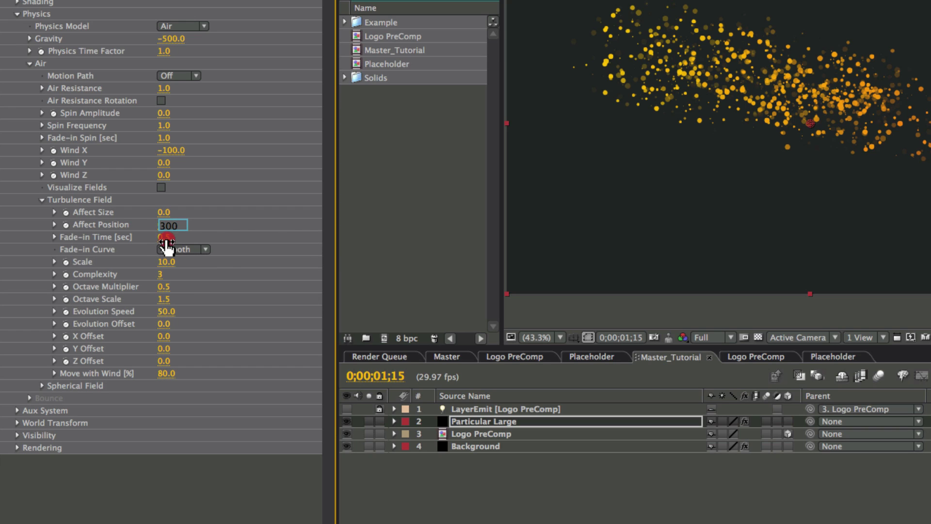
pyautogui.click(165, 238)
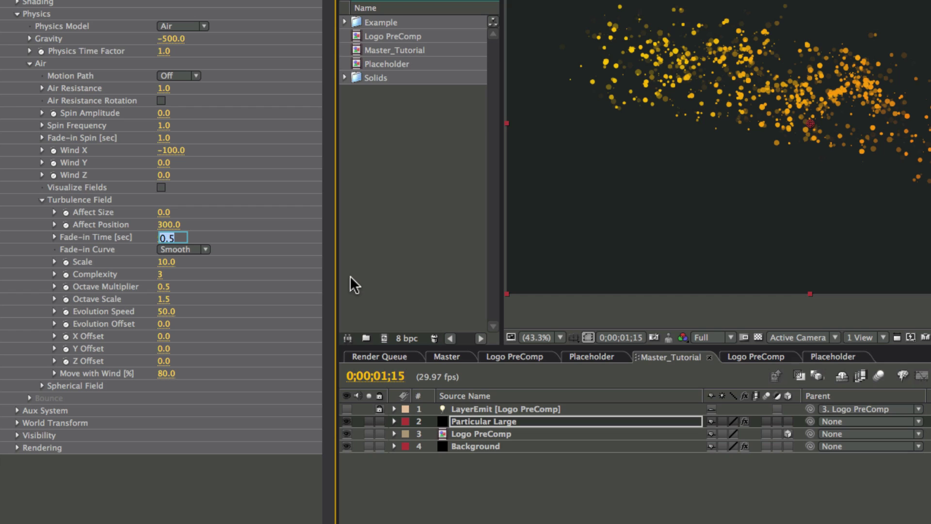
pyautogui.press('BackSpace')
pyautogui.click(274, 348)
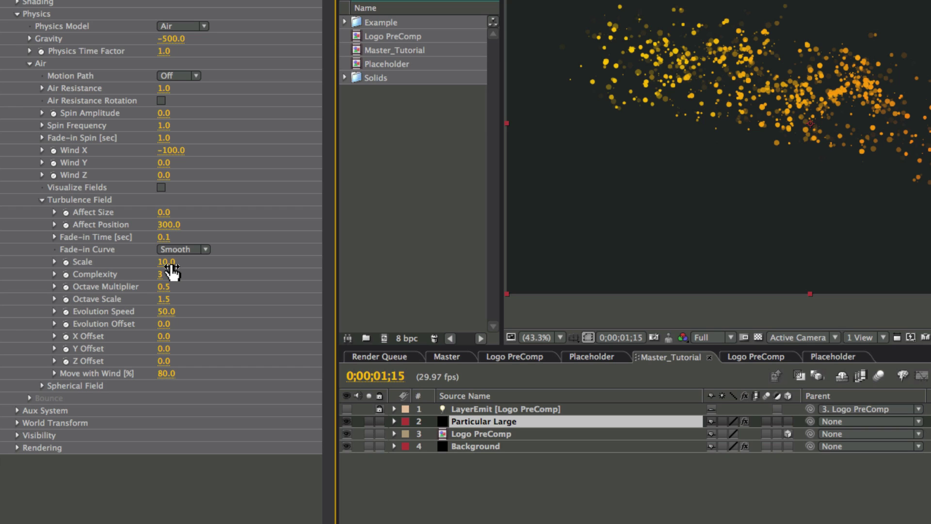
# Set the Turbulence Field's Complexity to 2.
pyautogui.click(158, 276)
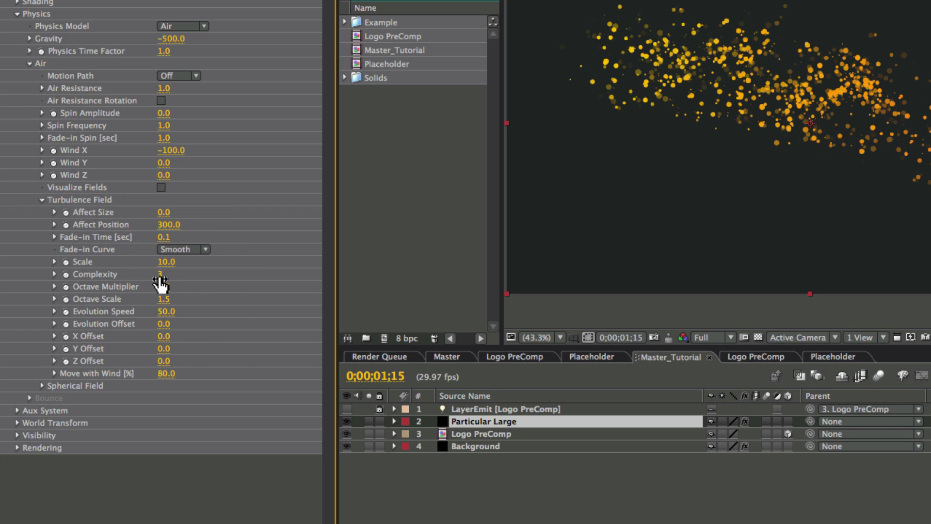
pyautogui.click(160, 276)
pyautogui.write('2')
pyautogui.click(230, 296)
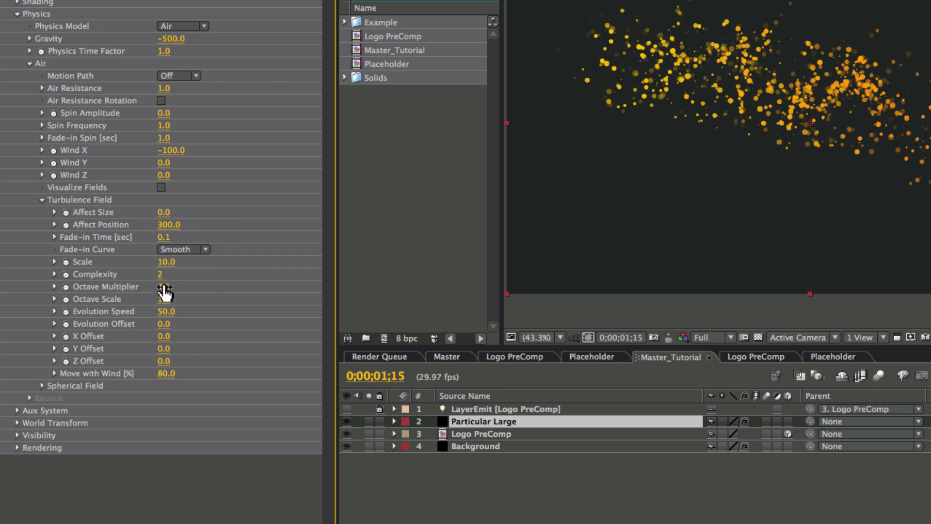
# Set both Octave Multiplier and Octave Scale of the Turbulence Field to 1.
pyautogui.click(164, 287)
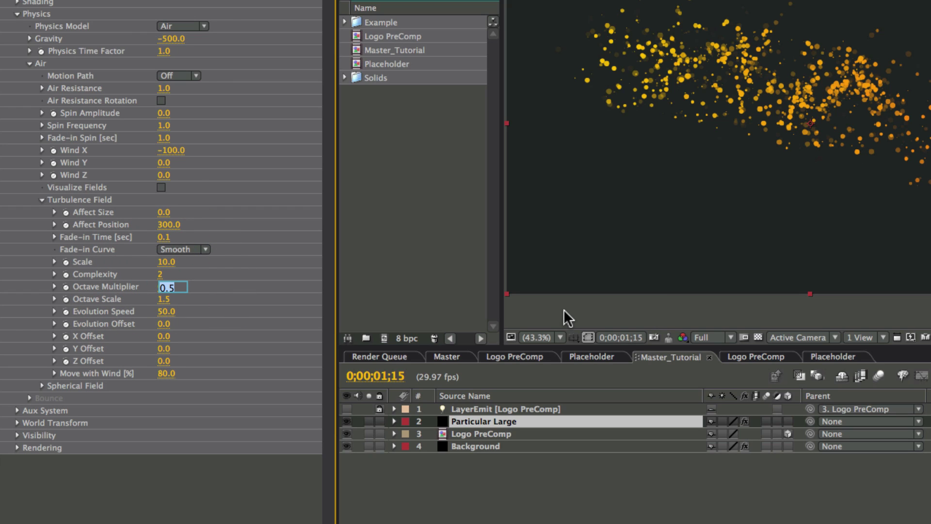
pyautogui.write('1')
pyautogui.press('Tab')
pyautogui.write('1')
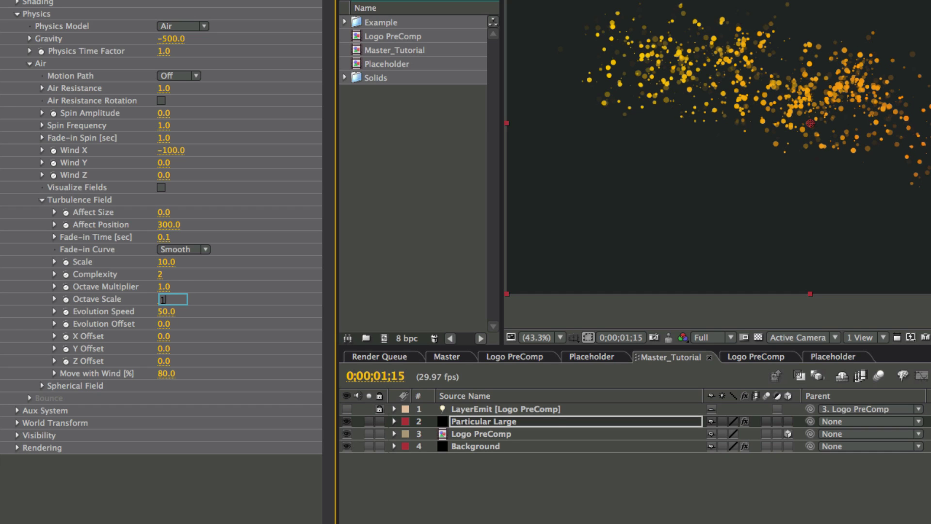
pyautogui.click(271, 376)
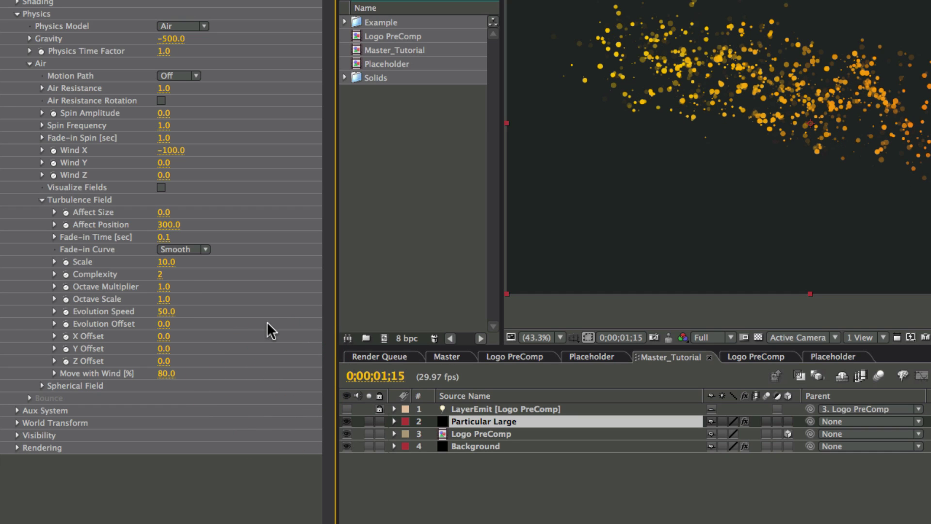
# Set the Turbulence Field's Evolution Speed to 10 and Evolution Offset to 20.
pyautogui.click(168, 313)
pyautogui.write('10')
pyautogui.press('Tab')
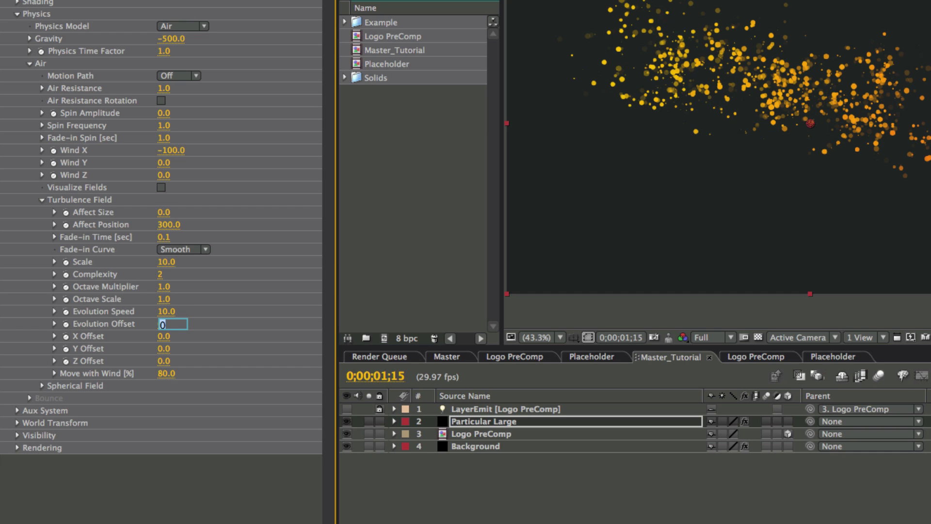
pyautogui.click(220, 469)
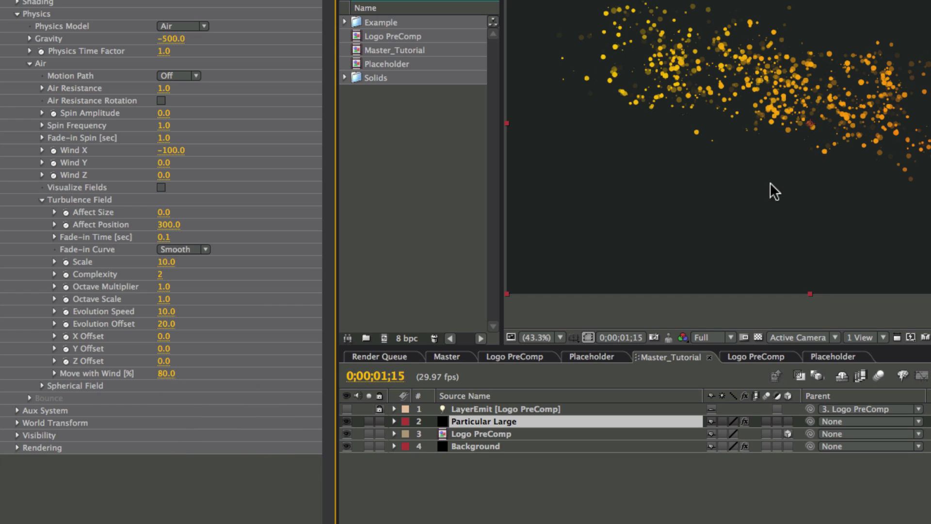
# Move the current time to 0;00;00;28 to preview the turbulence, and collapse the Physics settings.
pyautogui.click(929, 388)
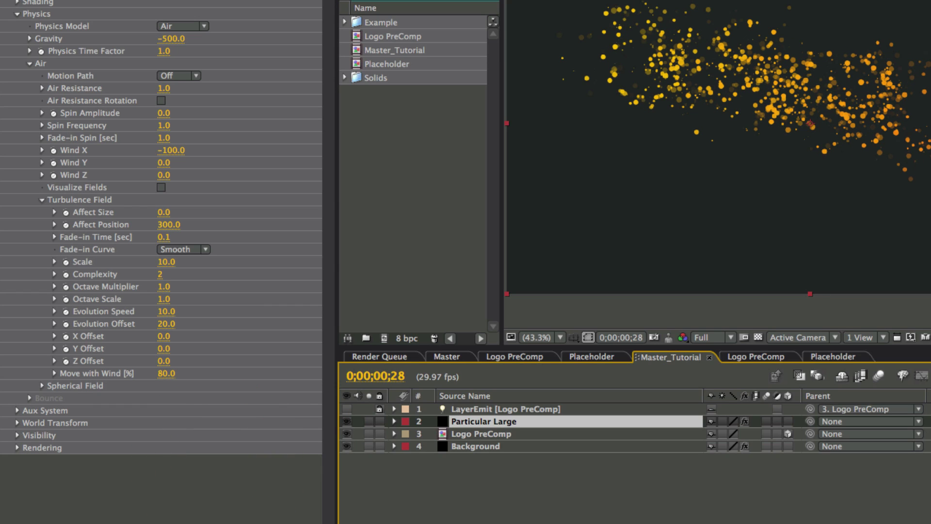
pyautogui.moveTo(928, 388); pyautogui.dragTo(930, 388)
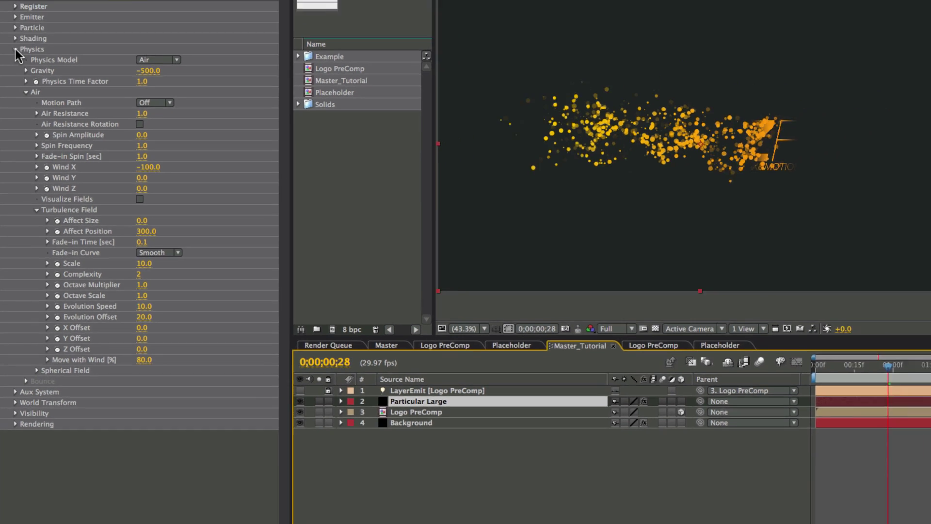
pyautogui.click(17, 14)
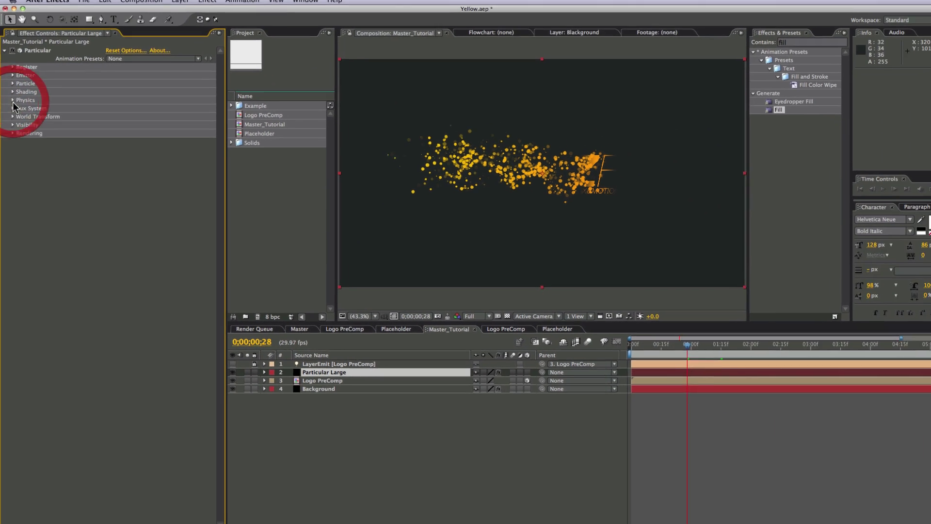
# Switch Motion Blur to On in Particular's Rendering settings, collapse them and deselect the layer.
pyautogui.click(13, 137)
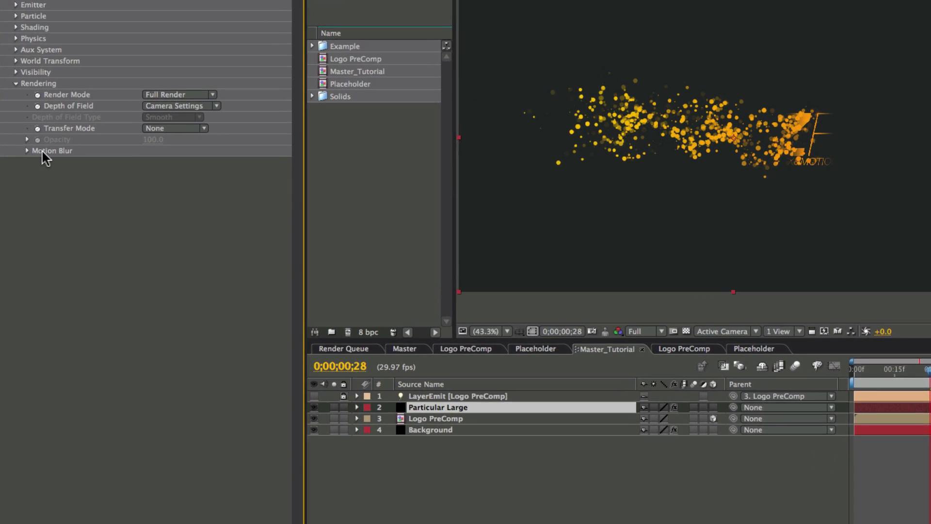
pyautogui.click(26, 150)
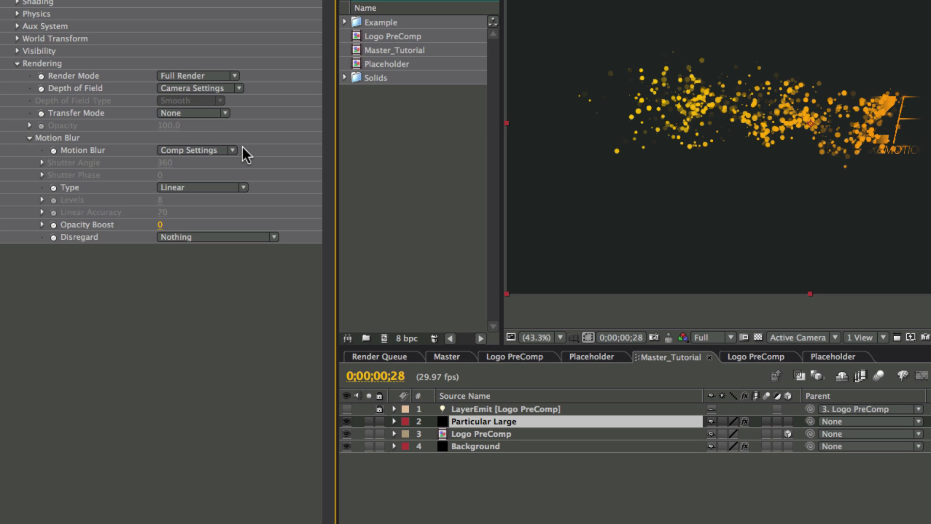
pyautogui.click(201, 150)
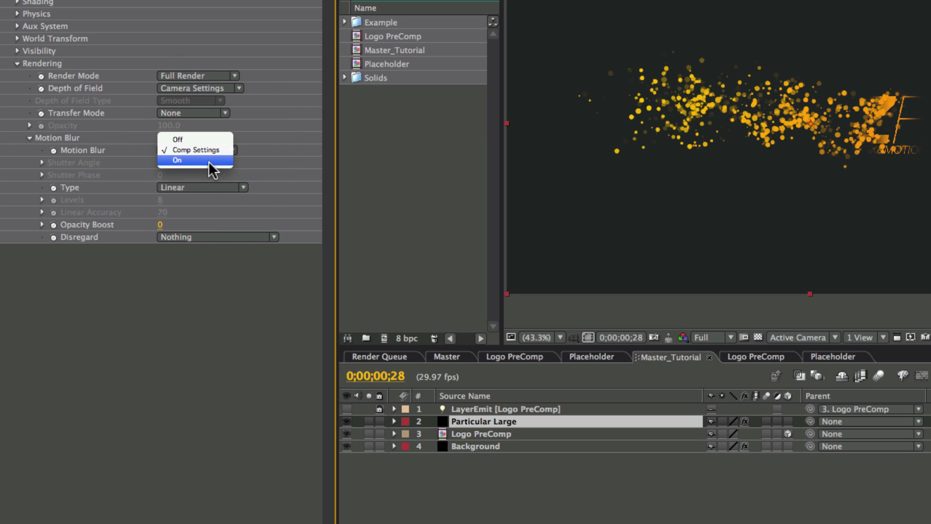
pyautogui.click(209, 161)
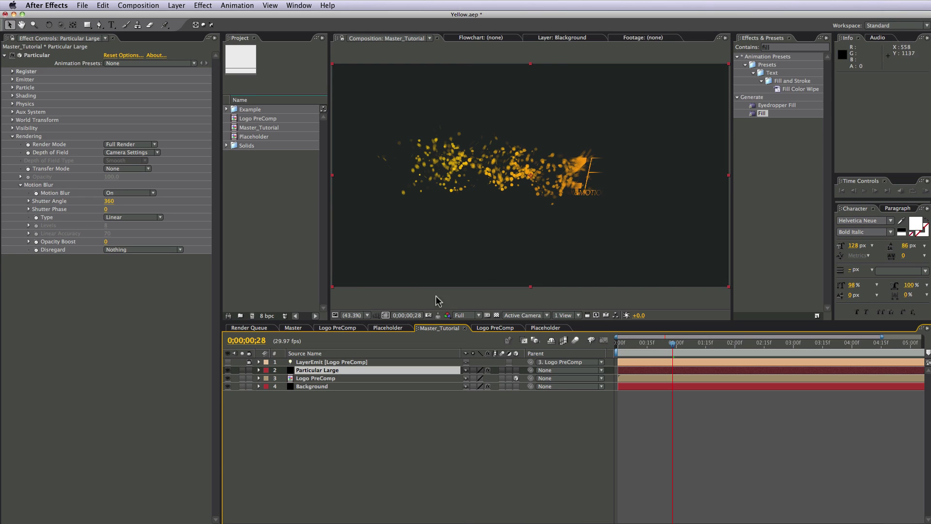
pyautogui.click(13, 136)
pyautogui.click(331, 427)
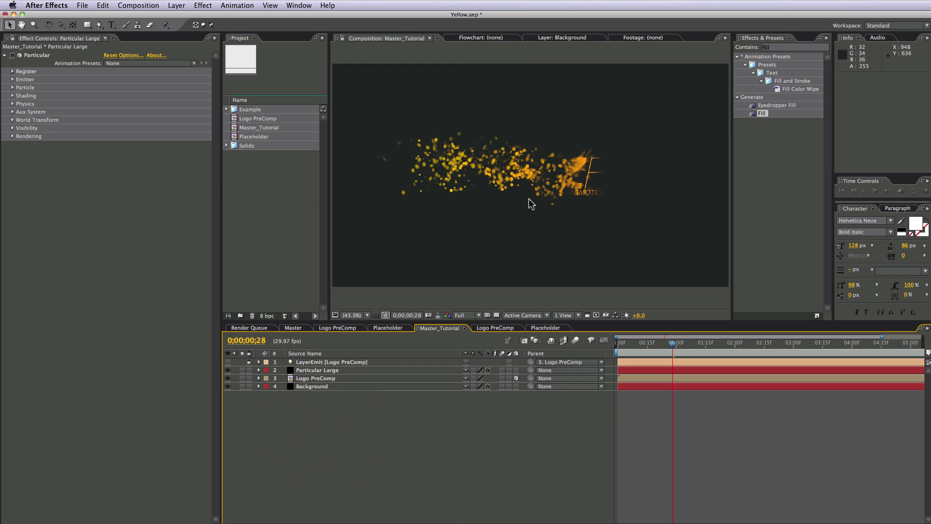
# Duplicate the Particular Large layer and rename the copy Particular Small.
pyautogui.click(329, 372)
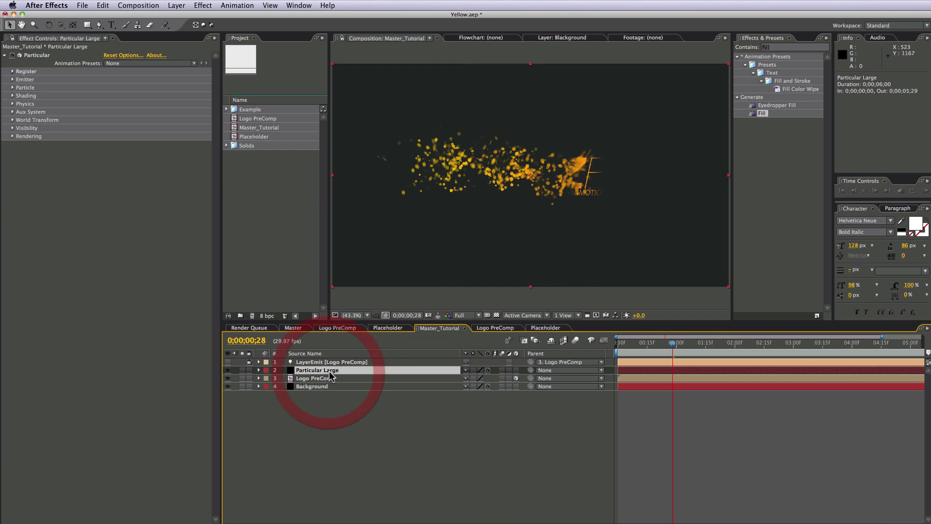
pyautogui.press('cmd+c')
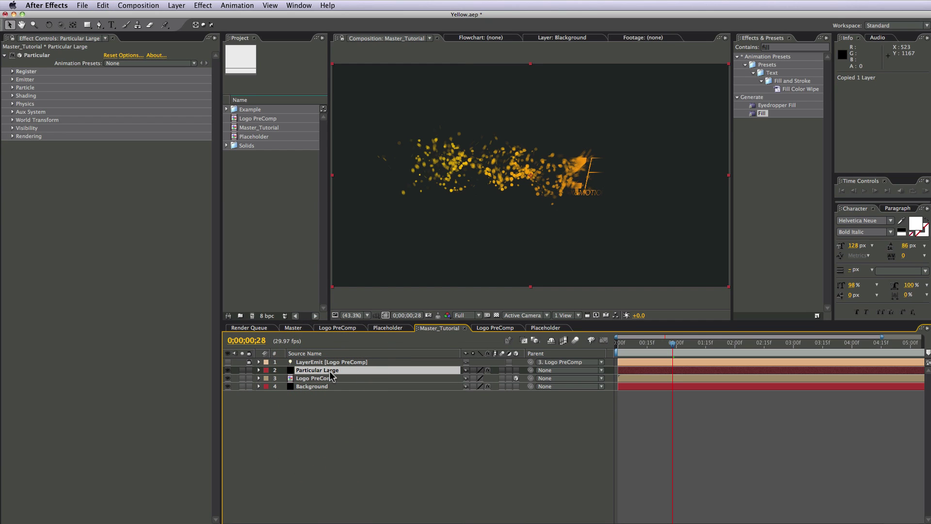
pyautogui.press('super+v')
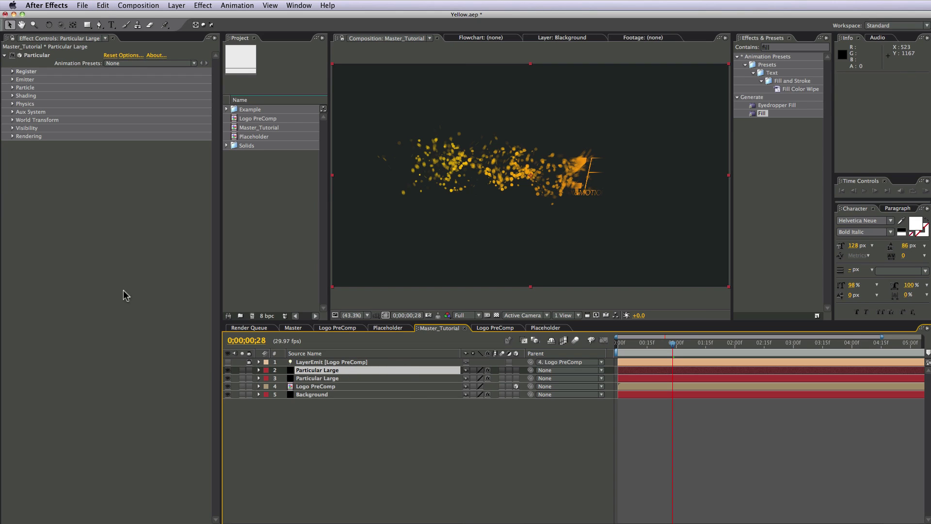
pyautogui.click(316, 370)
pyautogui.press('Return')
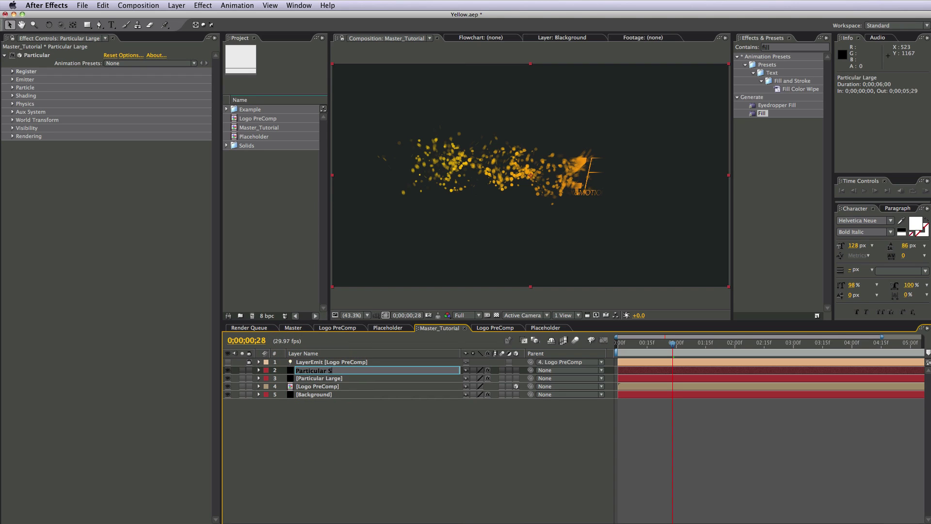
pyautogui.press('Return')
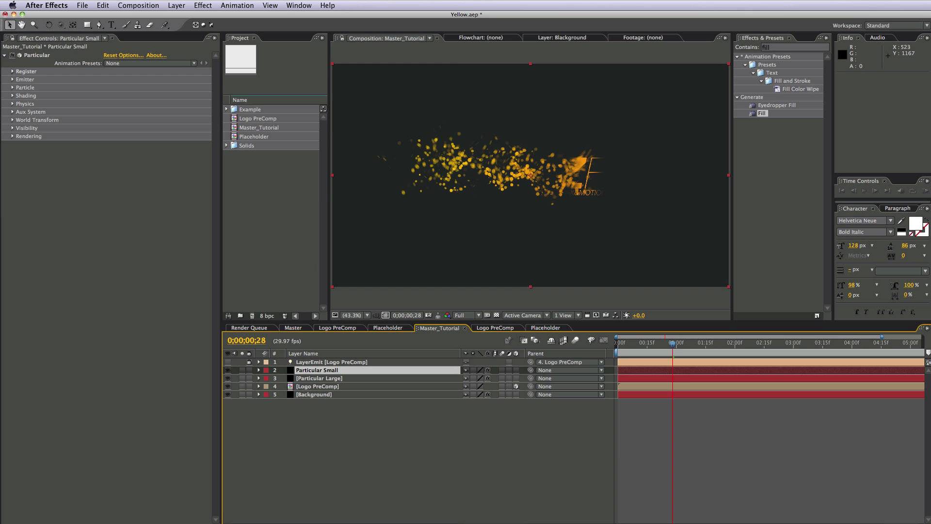
pyautogui.click(338, 423)
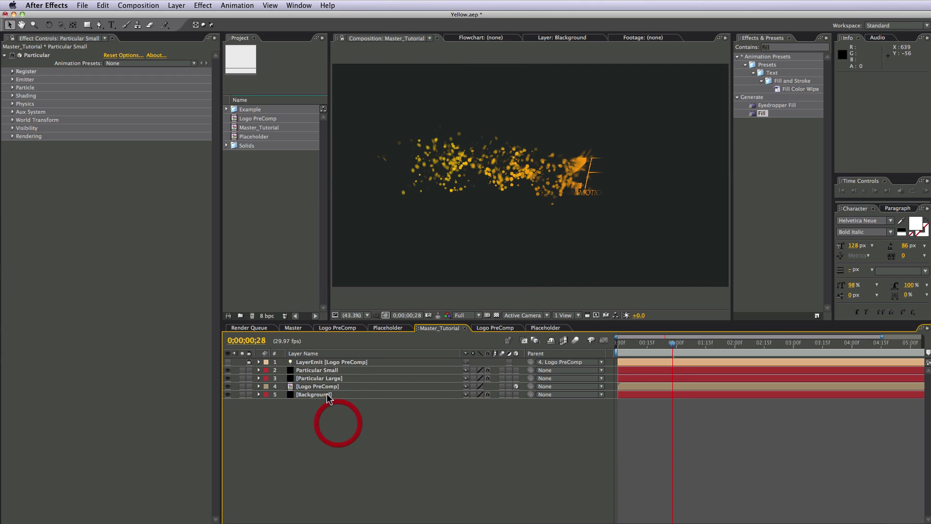
# Set Particular Small's Layer Emitter layer to 4. Logo PreComp and check its Physics settings.
pyautogui.click(323, 370)
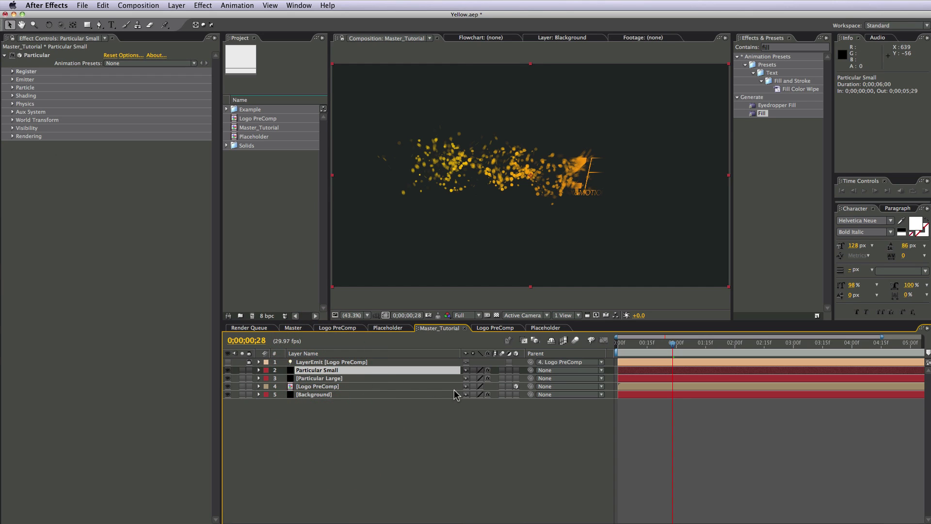
pyautogui.click(13, 80)
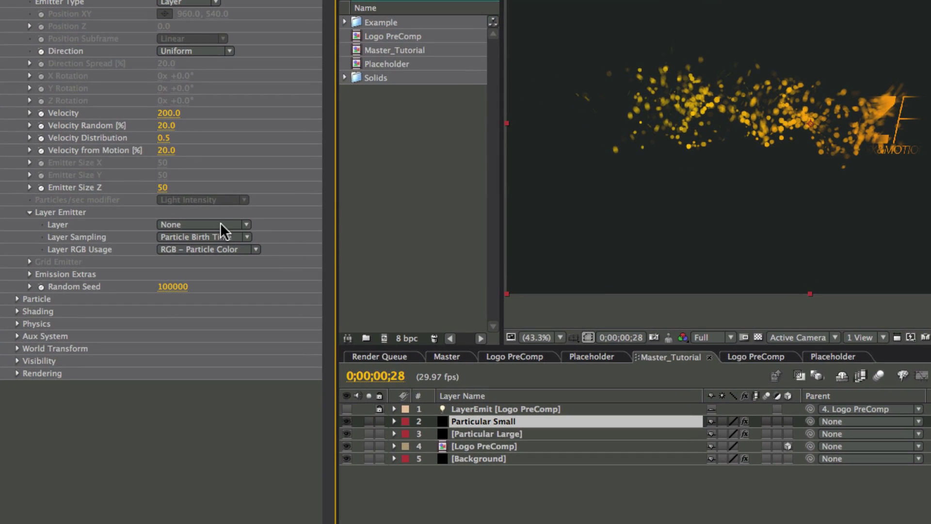
pyautogui.click(221, 223)
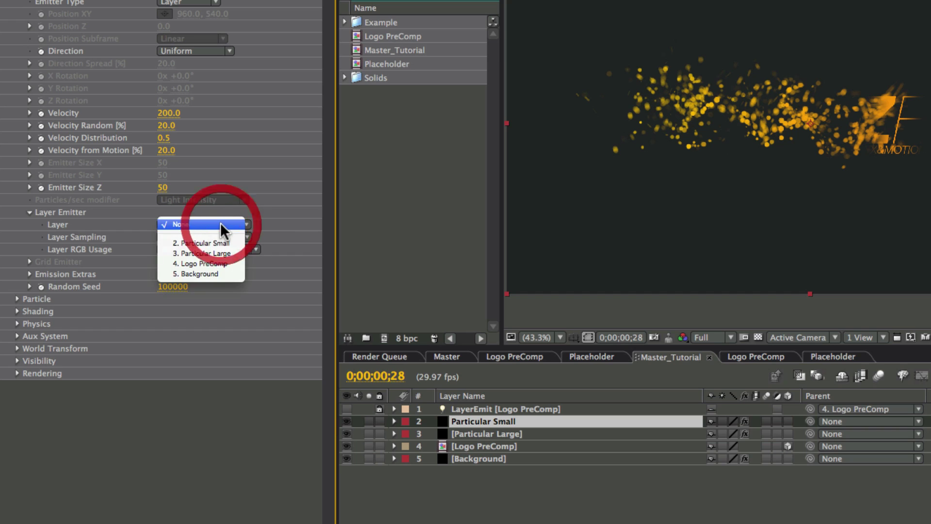
pyautogui.click(231, 262)
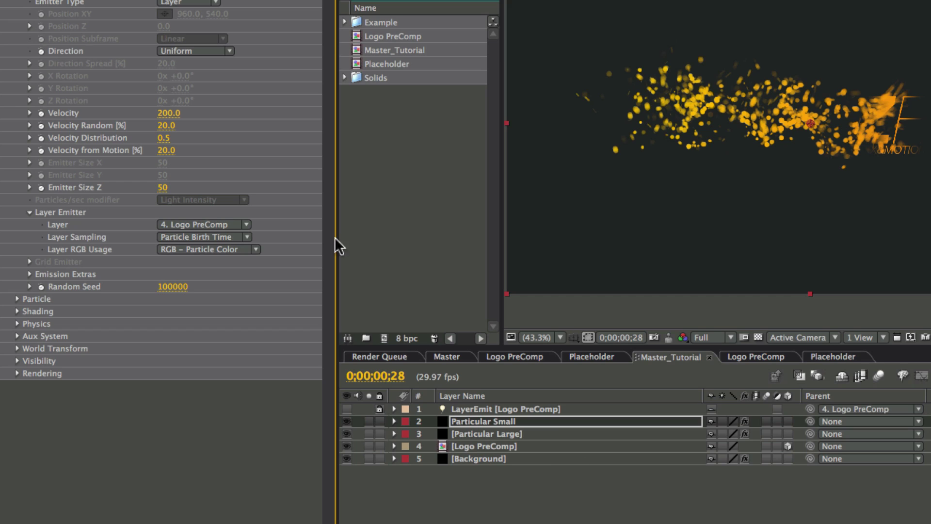
pyautogui.click(17, 323)
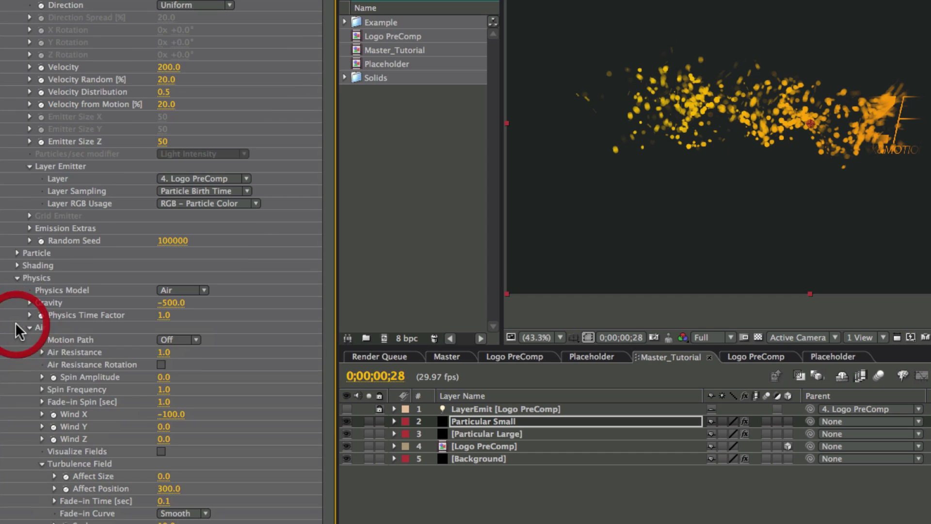
pyautogui.click(17, 277)
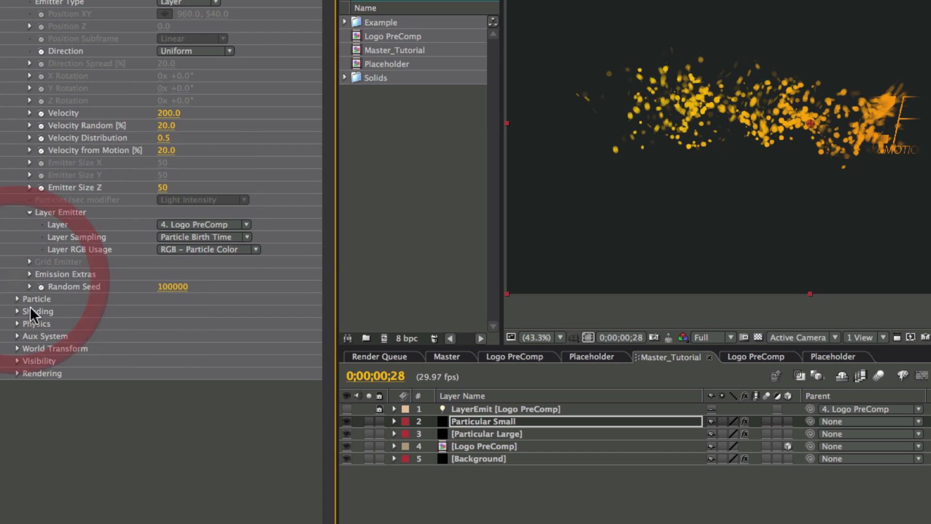
# Set Particular Small's particle Size to 2.0 and its emitter Random Seed to 111620.
pyautogui.click(17, 299)
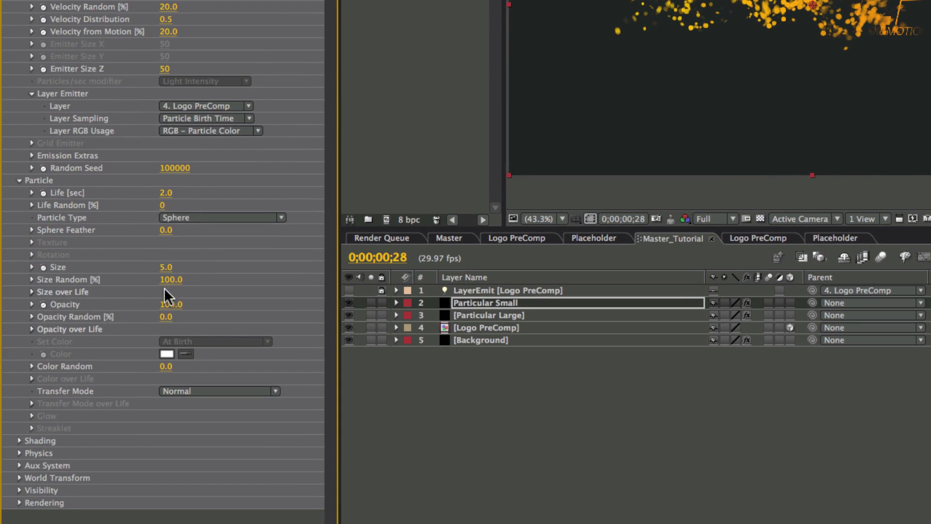
pyautogui.click(166, 267)
pyautogui.click(433, 403)
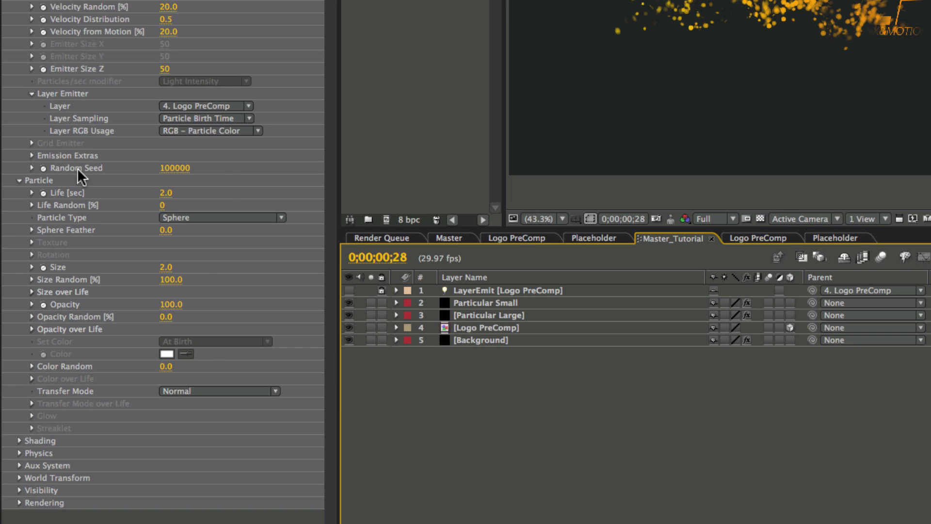
pyautogui.moveTo(175, 168); pyautogui.dragTo(926, 160)
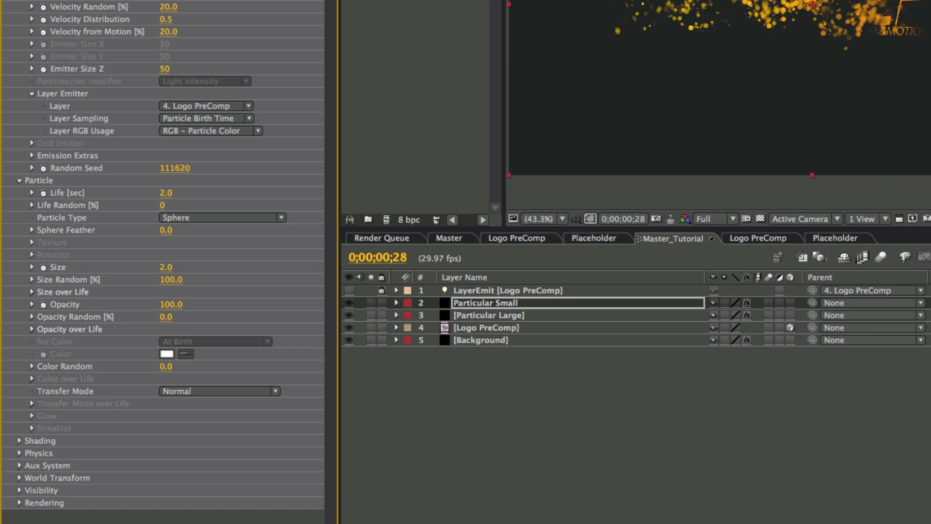
# Run a RAM preview of Master_Tutorial from the start to check both particle layers, and deselect the layer.
pyautogui.click(930, 277)
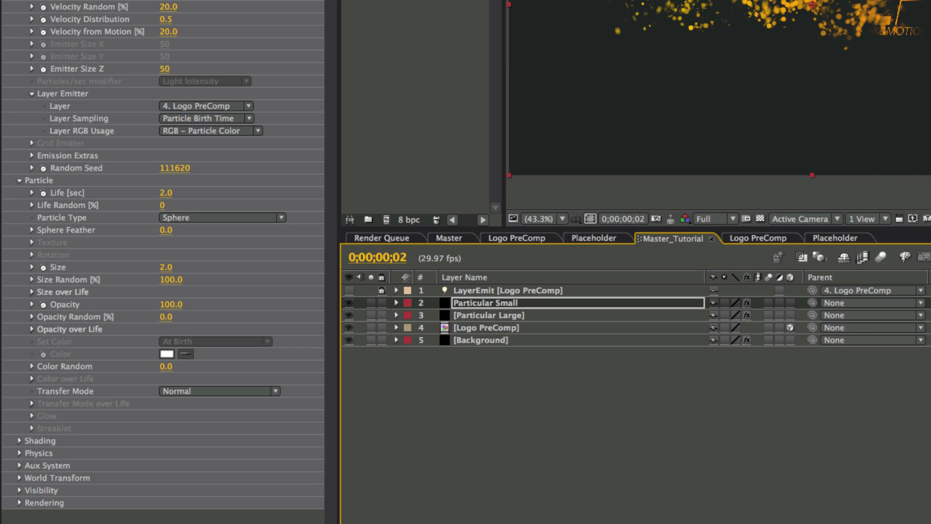
pyautogui.moveTo(930, 269); pyautogui.dragTo(897, 268)
pyautogui.press('space')
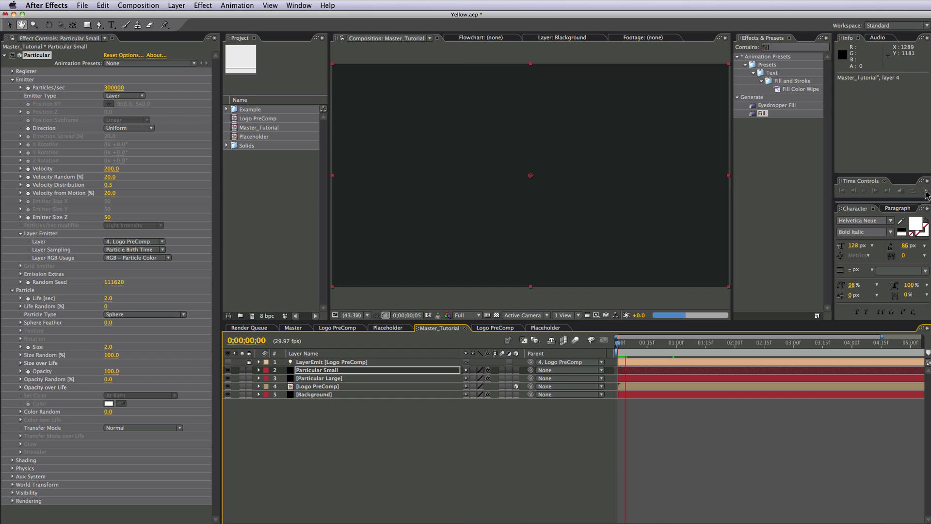
pyautogui.click(925, 191)
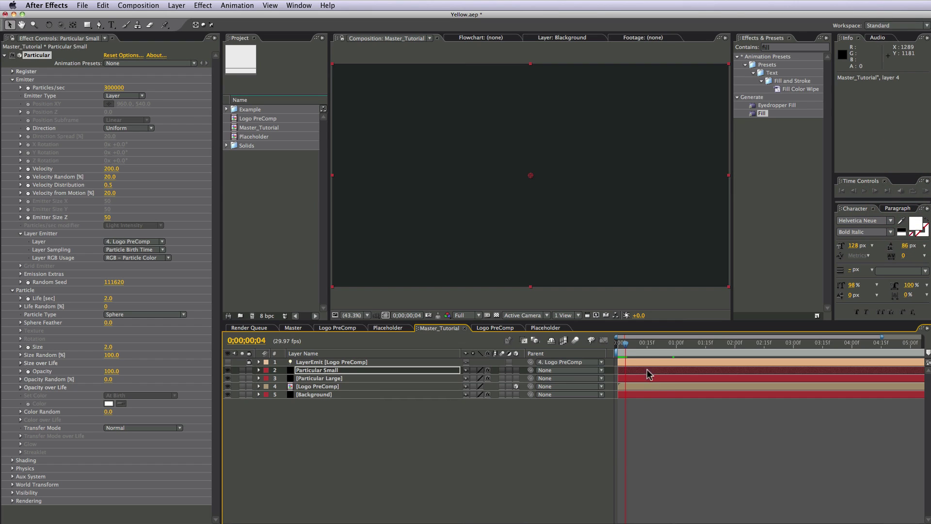
pyautogui.click(925, 192)
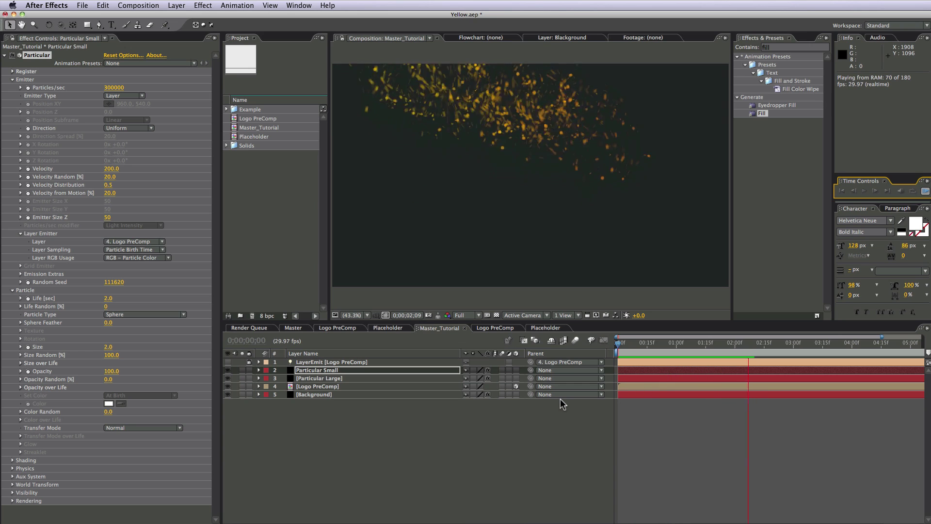
pyautogui.press('space')
pyautogui.click(474, 443)
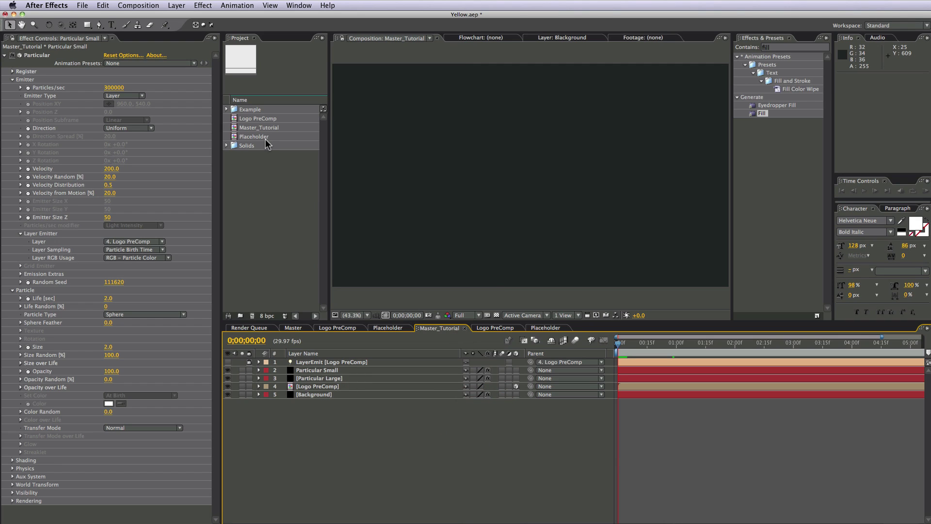
# Add the Placeholder comp to the timeline directly below Logo PreComp and return the current time to 0;00;00;00.
pyautogui.moveTo(254, 138); pyautogui.dragTo(336, 391)
pyautogui.click(635, 345)
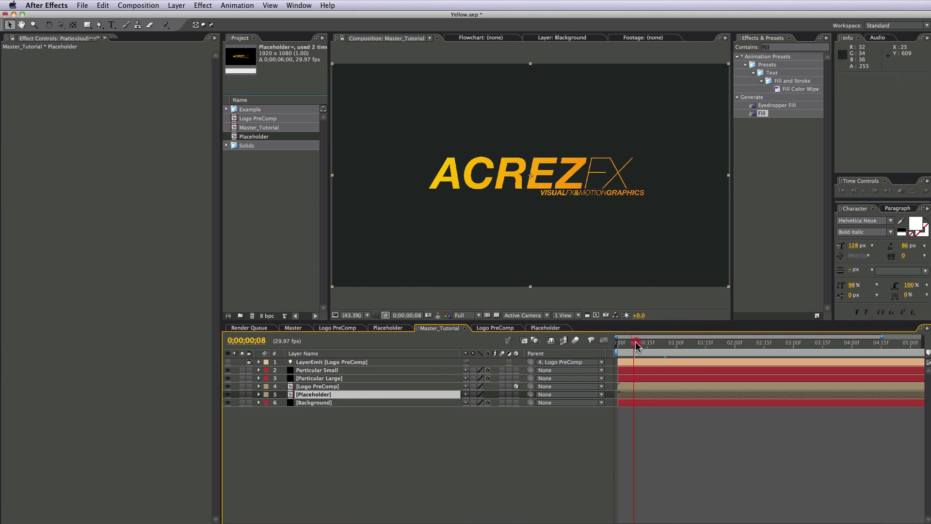
pyautogui.press('Home')
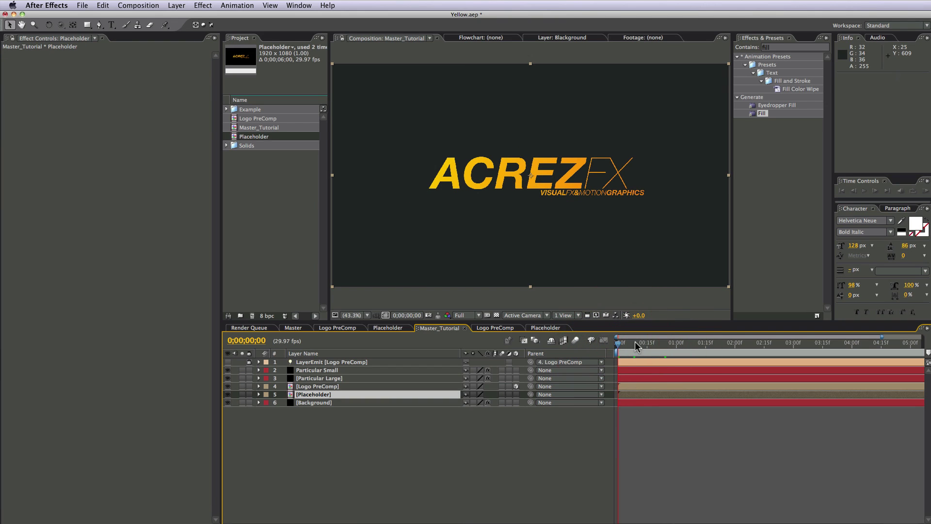
pyautogui.moveTo(635, 345); pyautogui.dragTo(585, 342)
# Apply the Linear Wipe transition effect to the Placeholder layer.
pyautogui.click(204, 5)
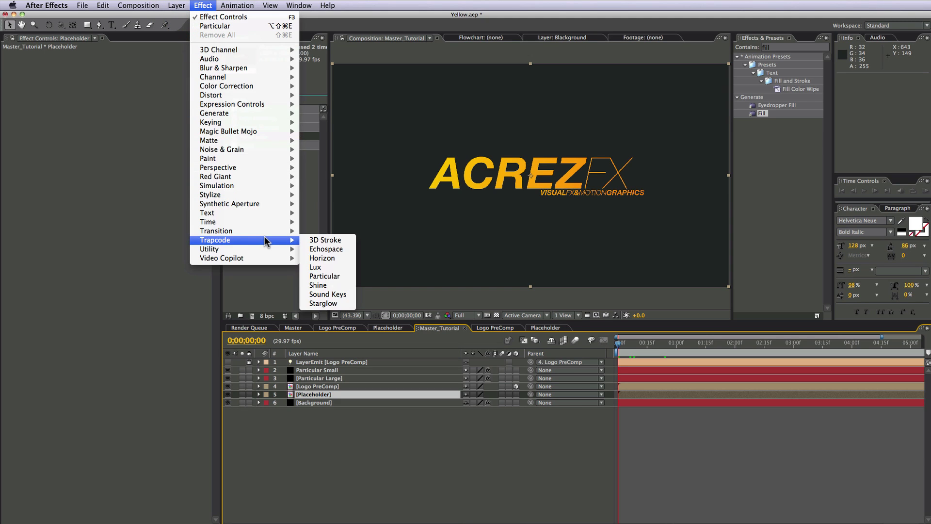
pyautogui.moveTo(266, 231)
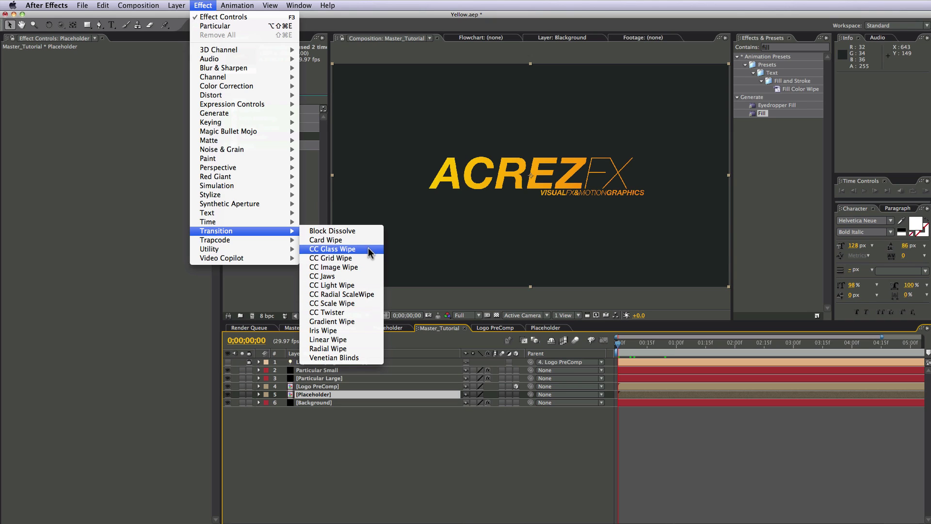
pyautogui.click(366, 340)
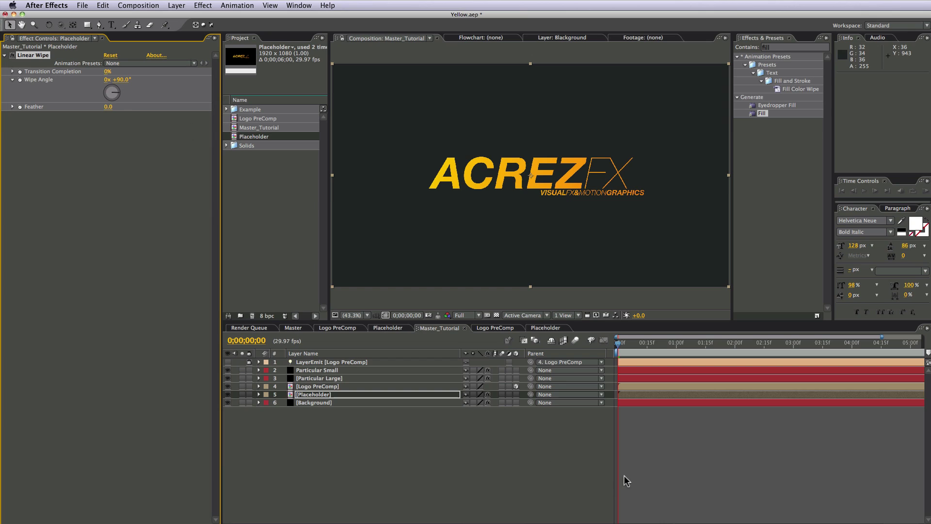
# Keyframe Linear Wipe's Transition Completion from 0% at 0;00;00;00 to 100% at 0;00;01;15, and set Feather to 50.
pyautogui.click(20, 71)
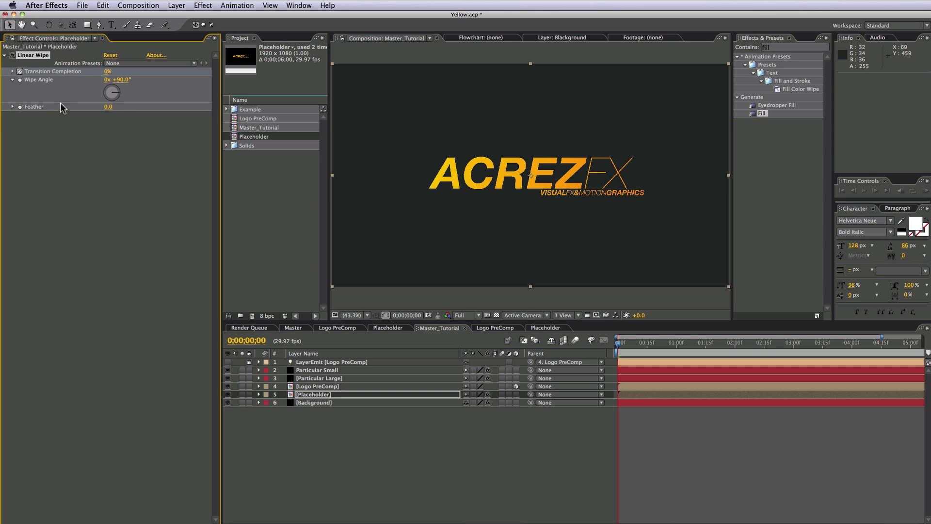
pyautogui.moveTo(693, 346); pyautogui.dragTo(706, 350)
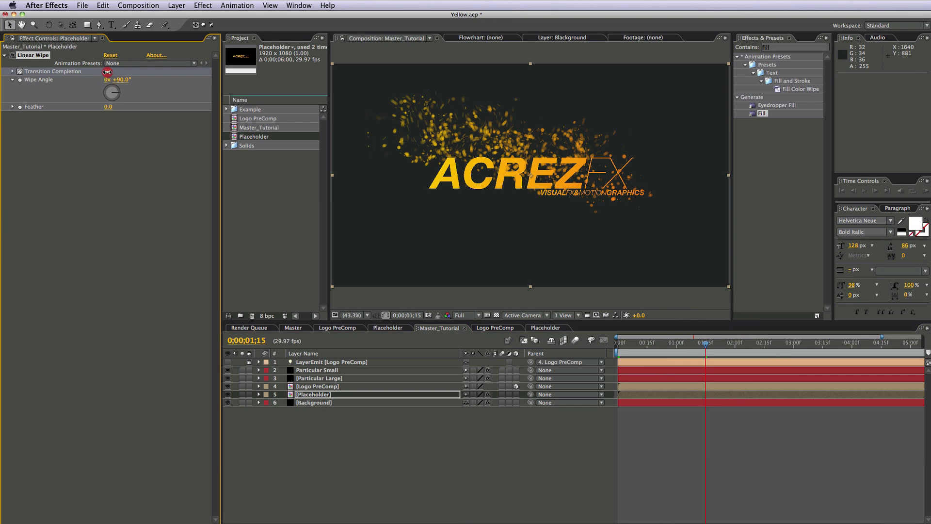
pyautogui.moveTo(106, 71); pyautogui.dragTo(159, 73)
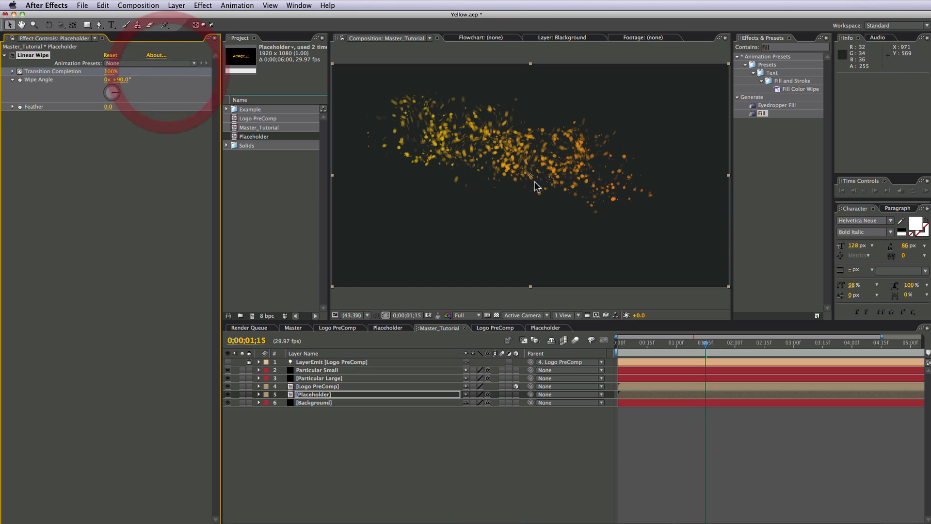
pyautogui.click(108, 107)
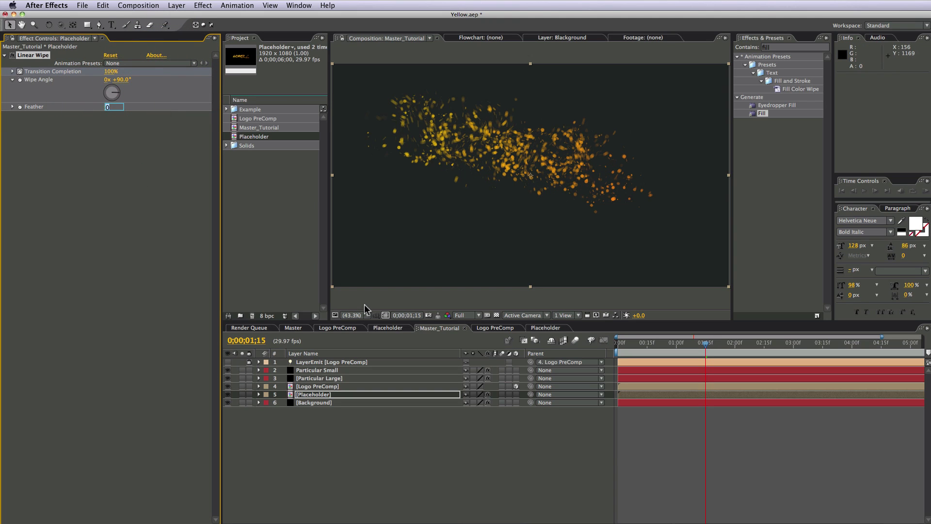
pyautogui.click(438, 502)
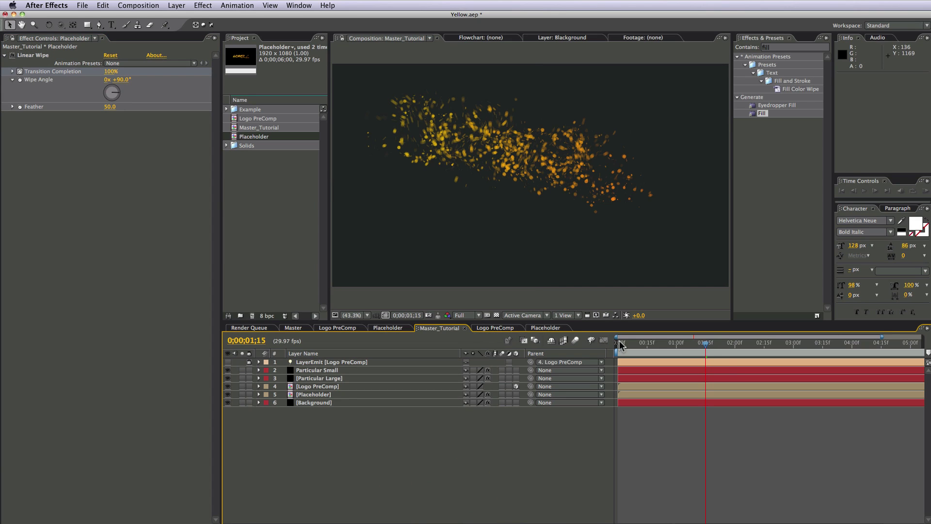
# End the work area at 0;00;01;15 and start a RAM preview of the wipe.
pyautogui.press('n')
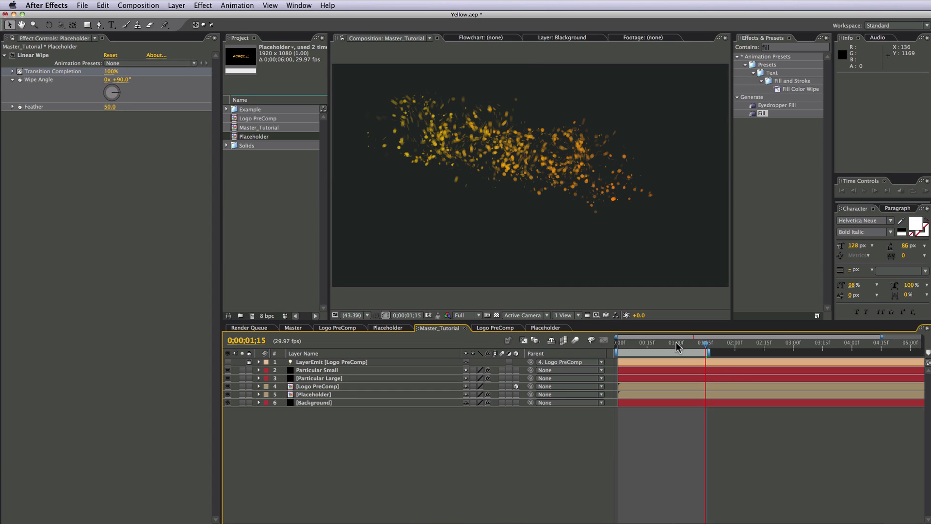
pyautogui.click(926, 191)
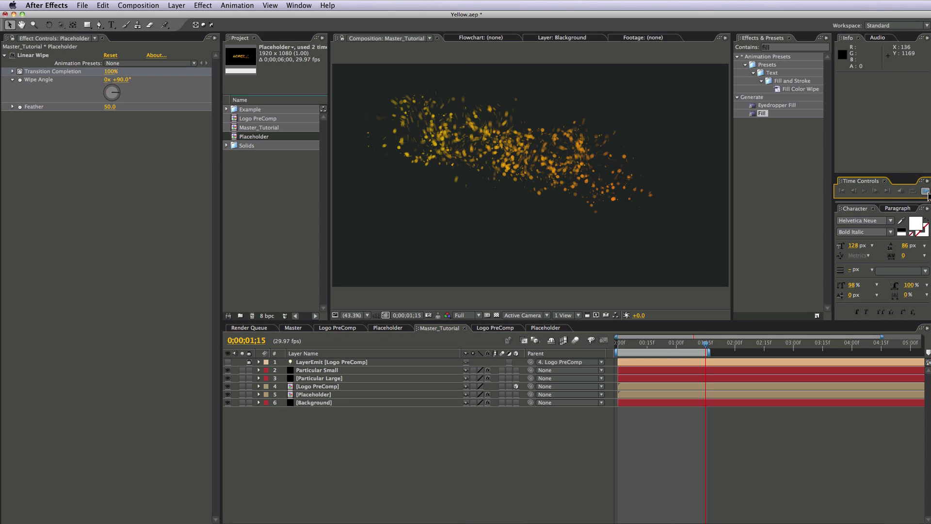